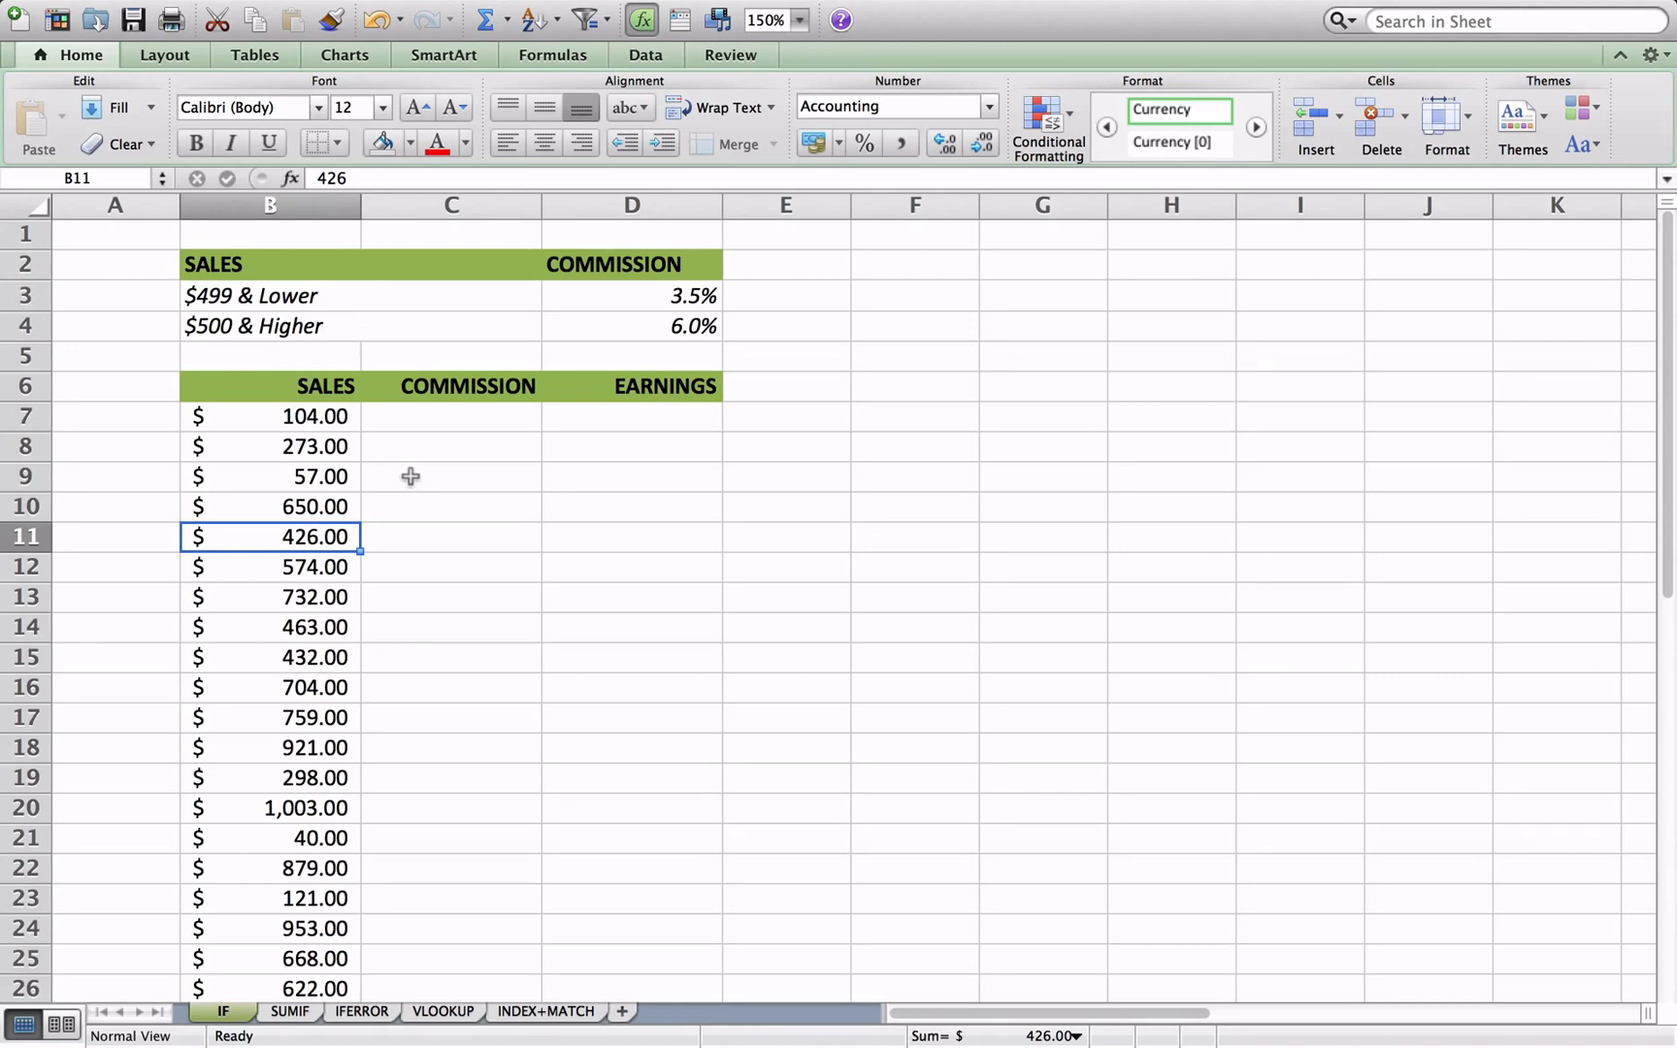
- Start an IF formula in C7, the first Commission cell, with the logical test B7>=500
key(Right)
key(Up)
key(Up)
key(Up)
key(Up)
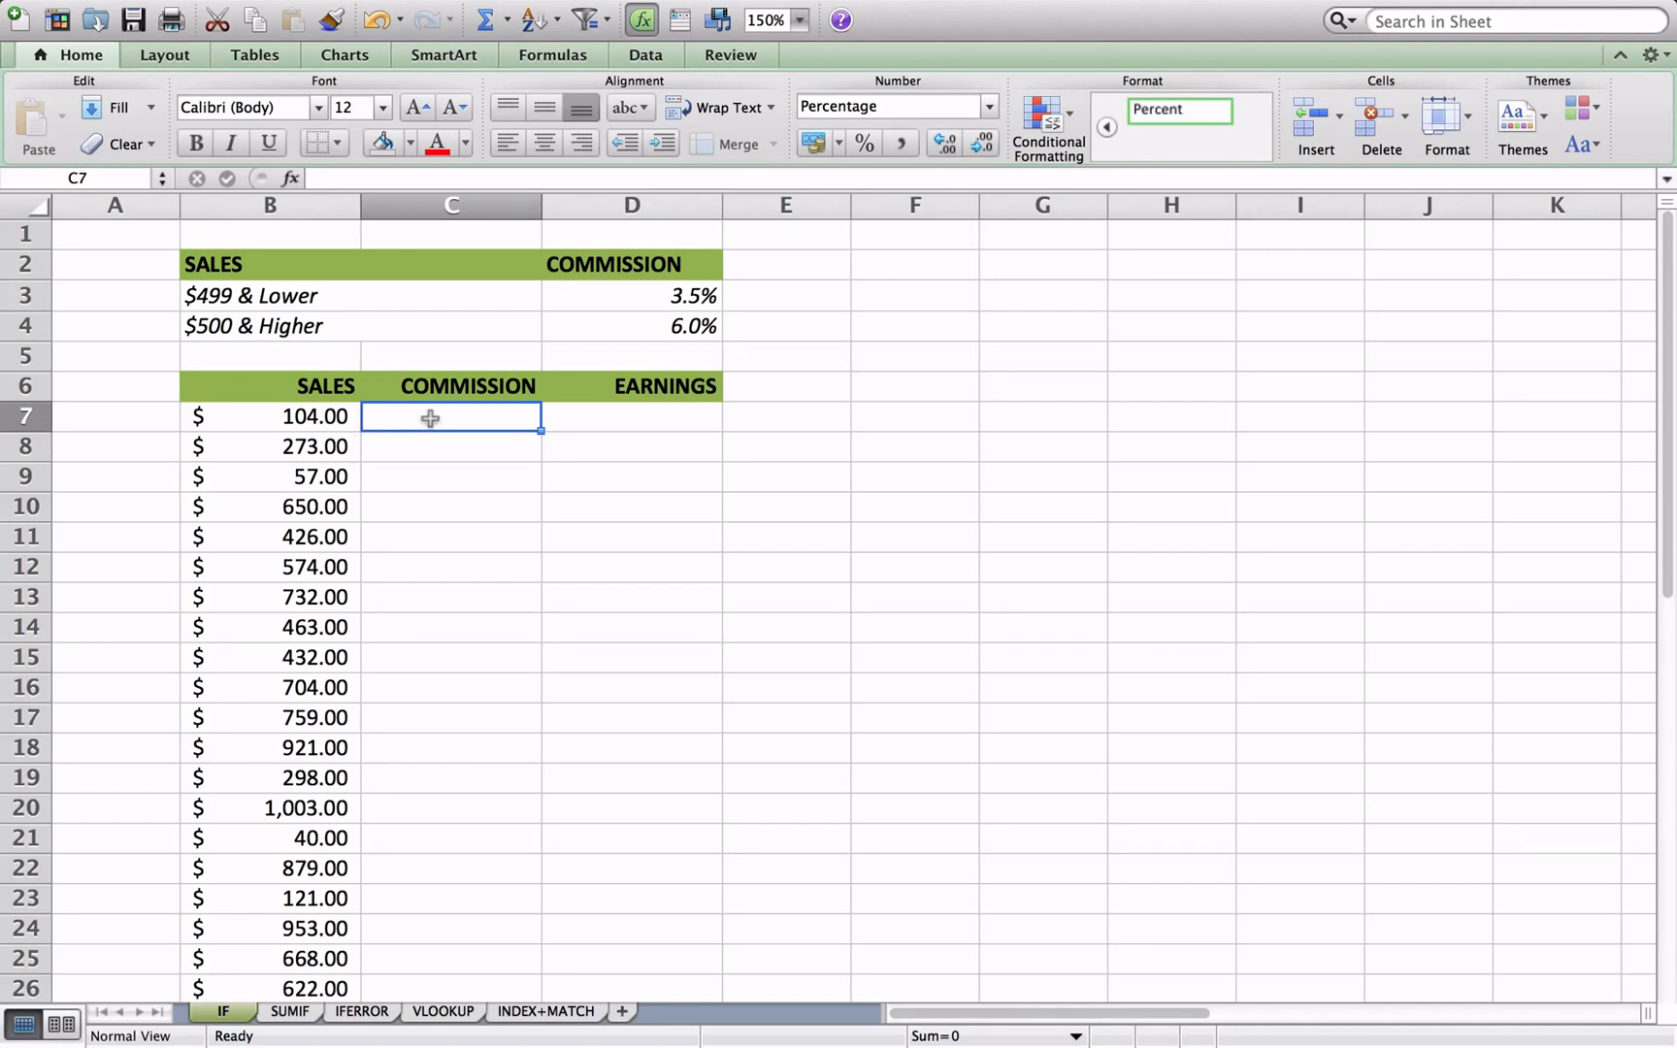
text(=if)
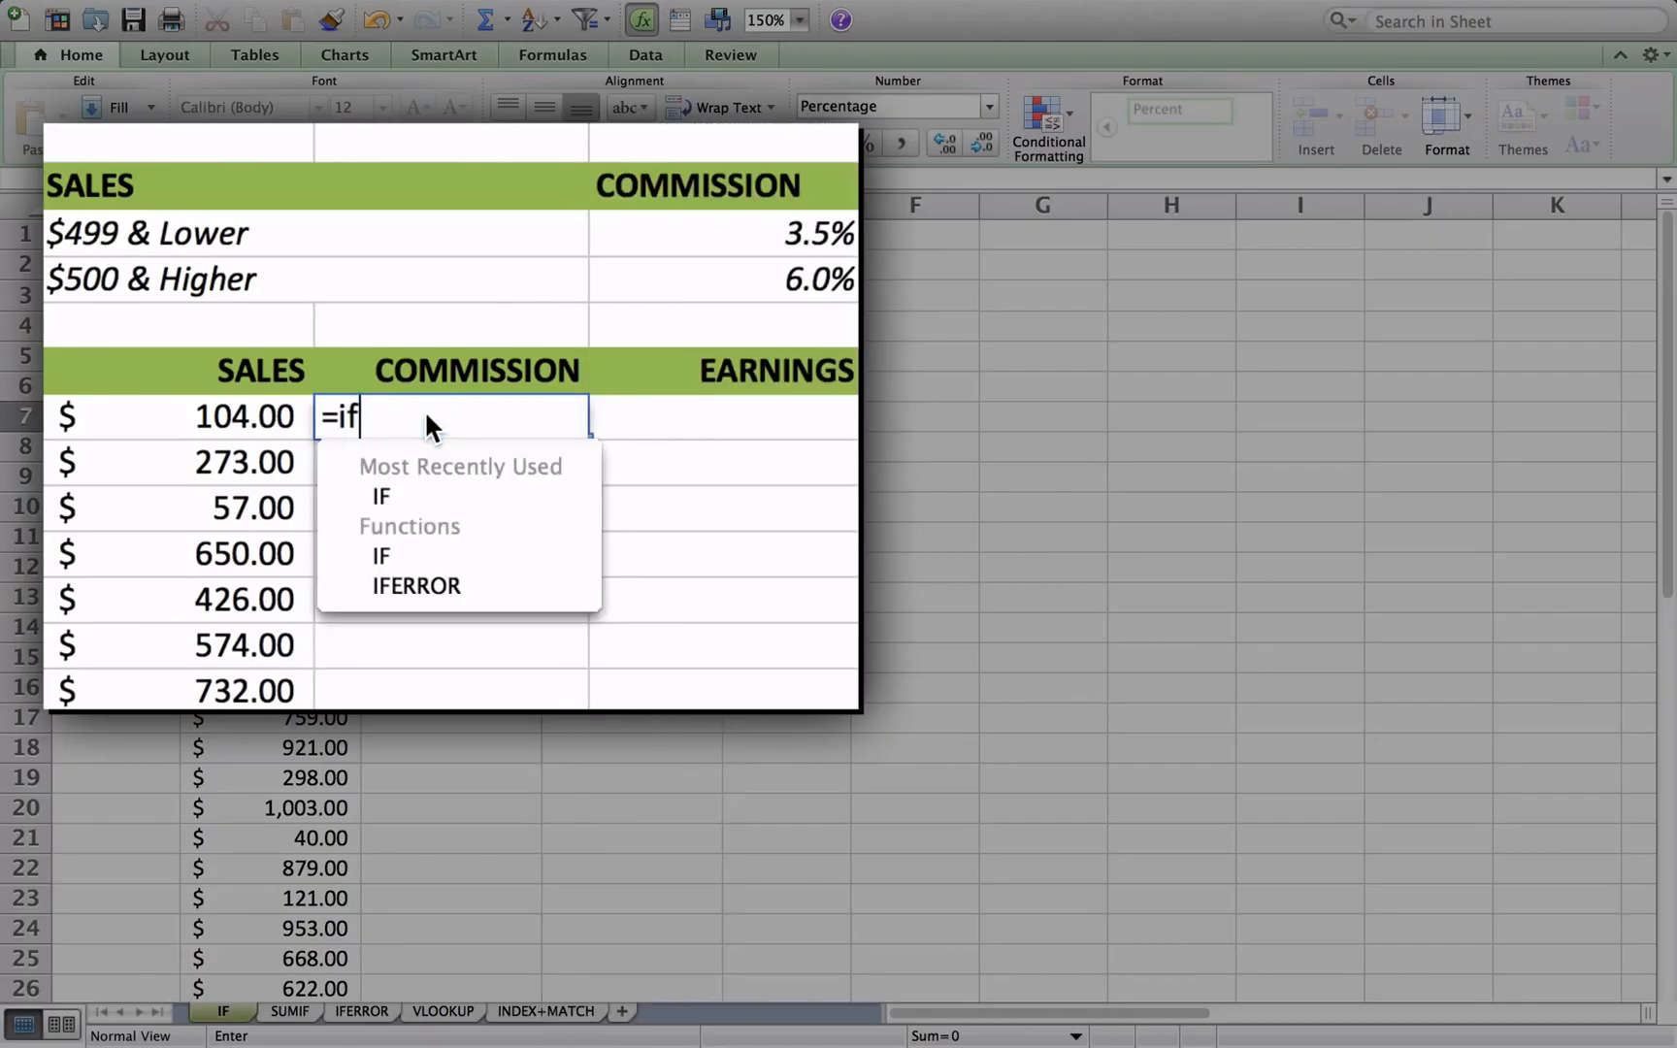
double_click(433, 552)
click(422, 497)
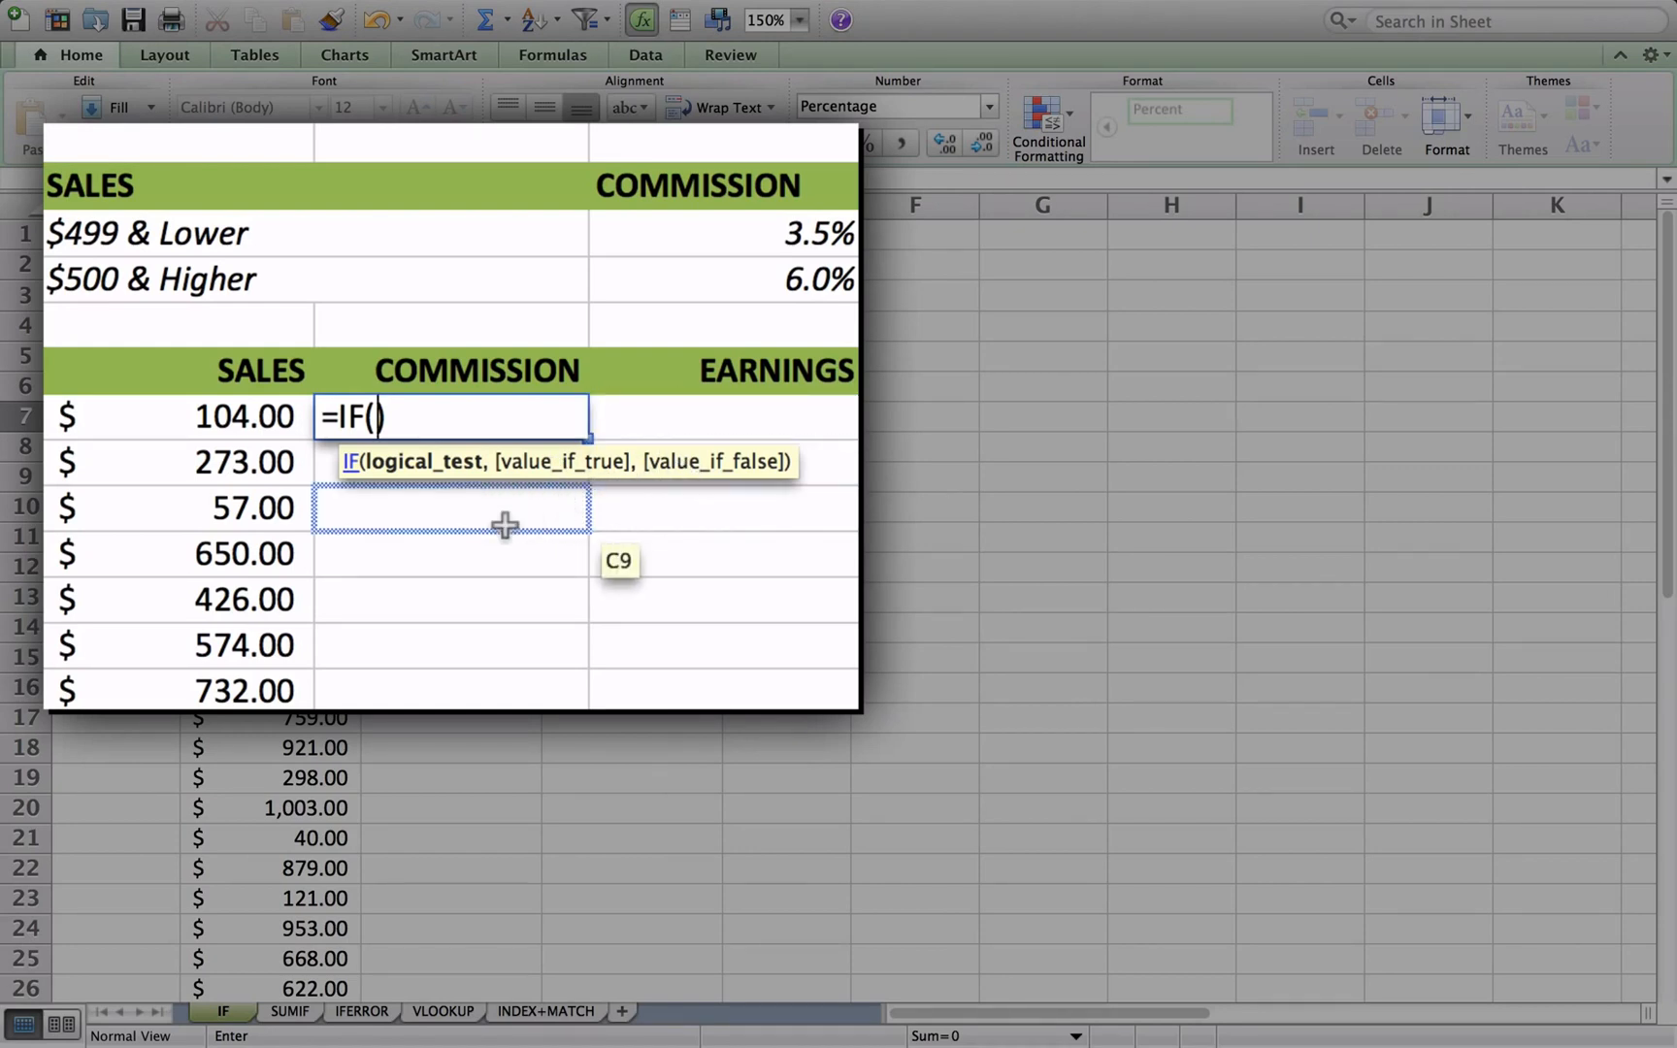
click(259, 419)
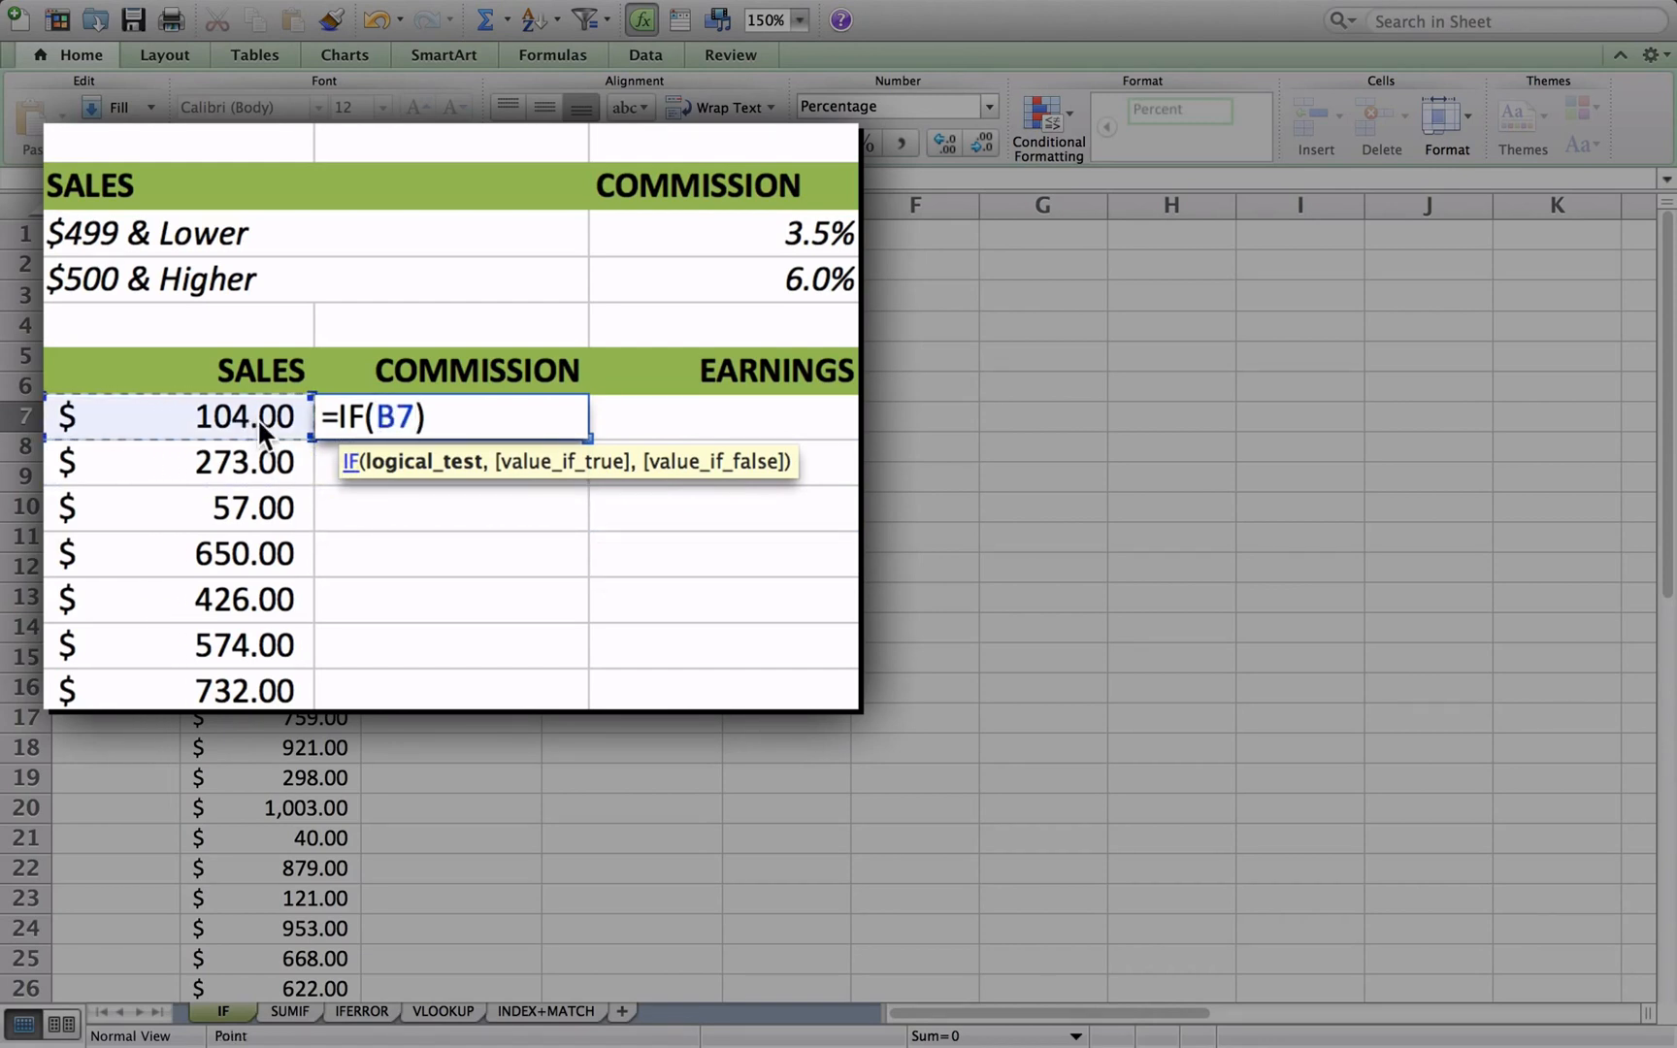
text(>)
text(=5)
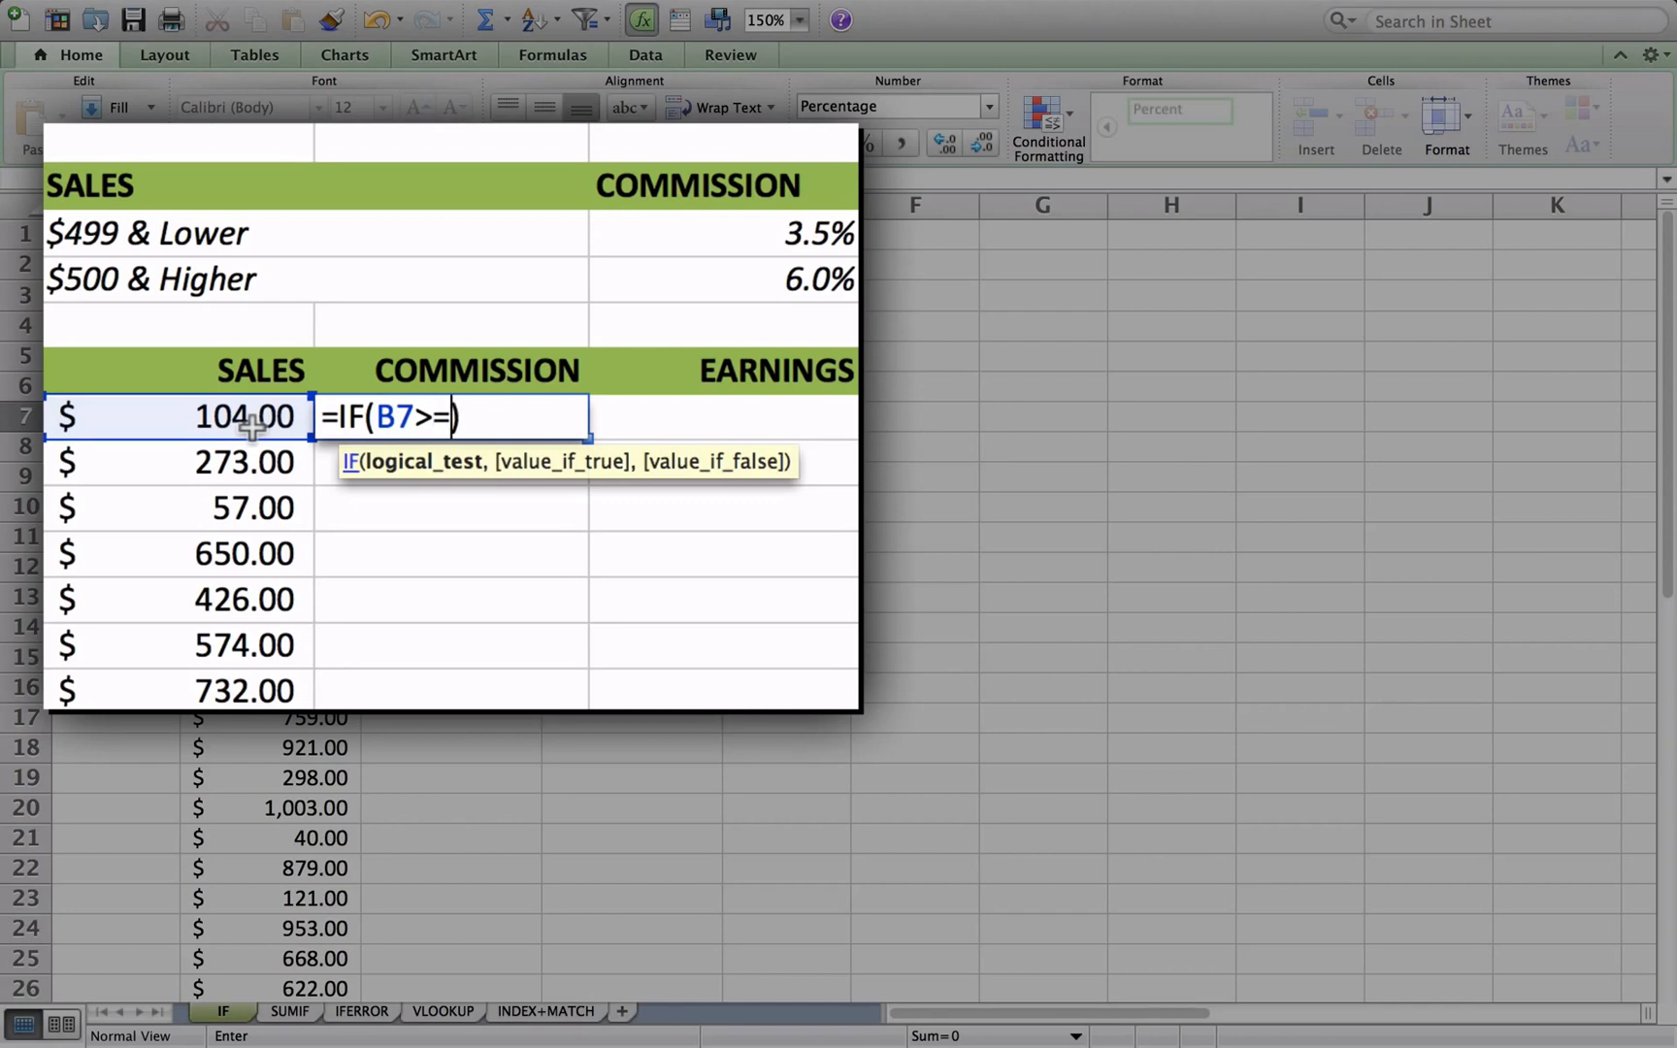
text(00,)
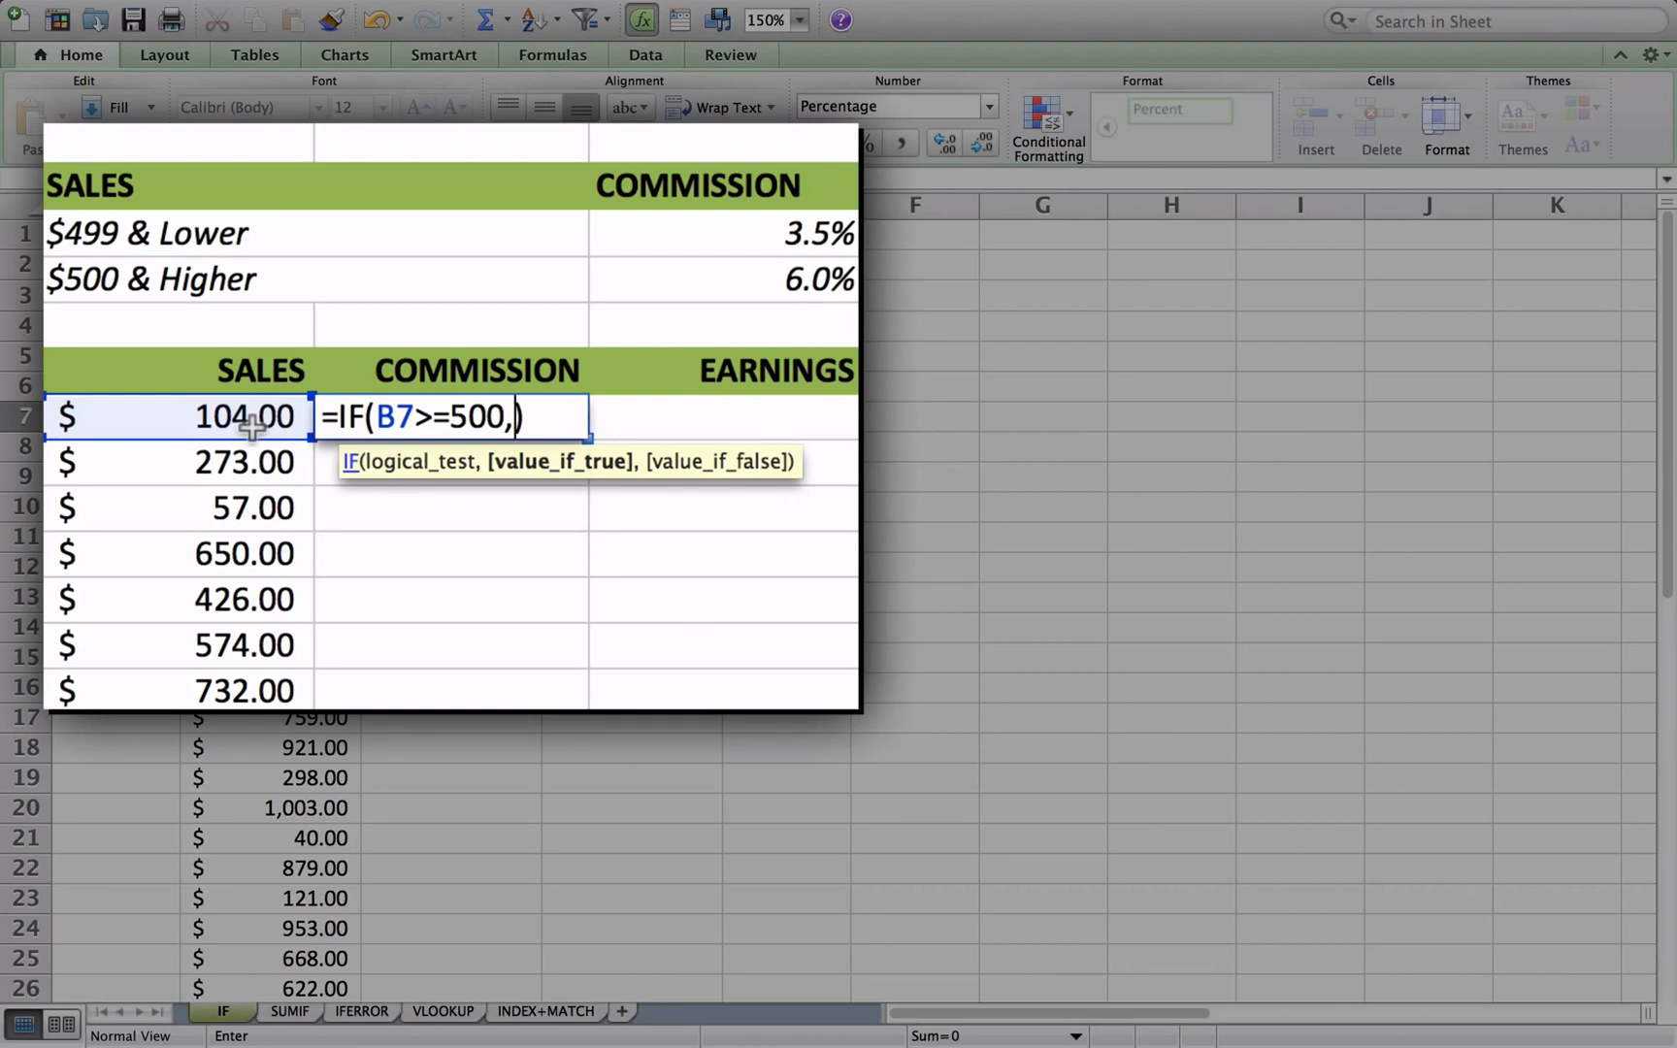
- Complete the C7 IF formula with 6% as the value if true and 3.5% as the value if false
text(^)
key(BackSpace)
text(6%,)
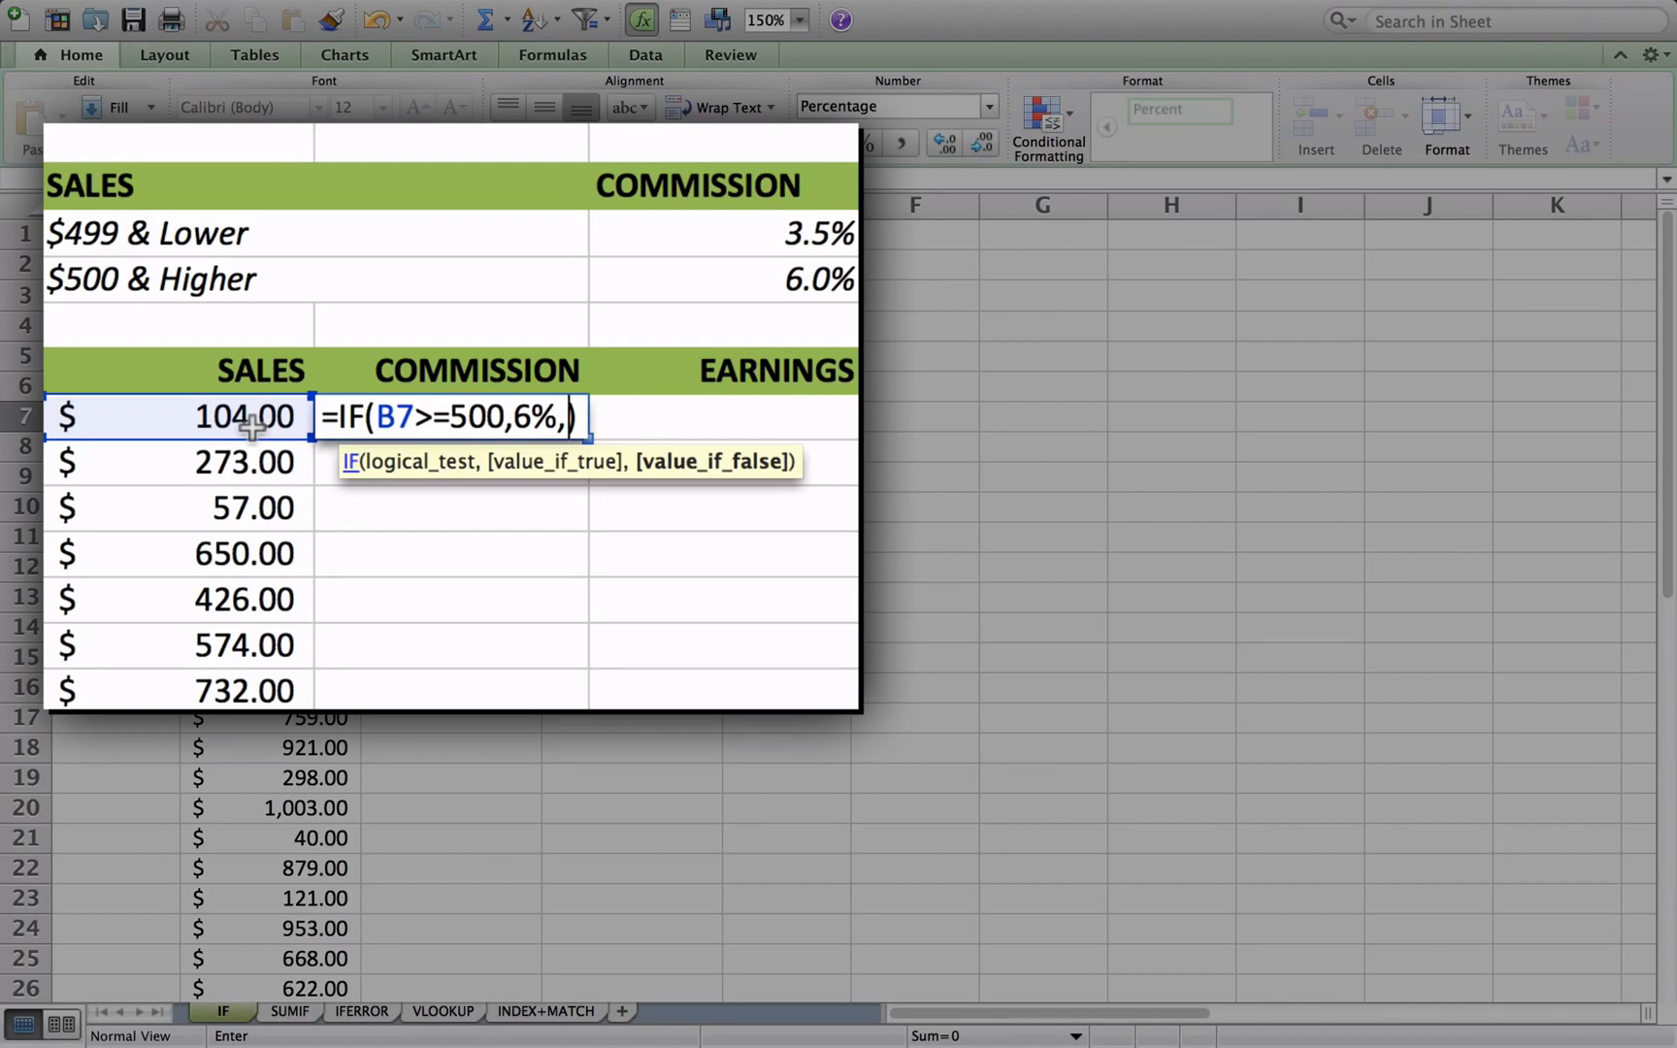
text(3.5)
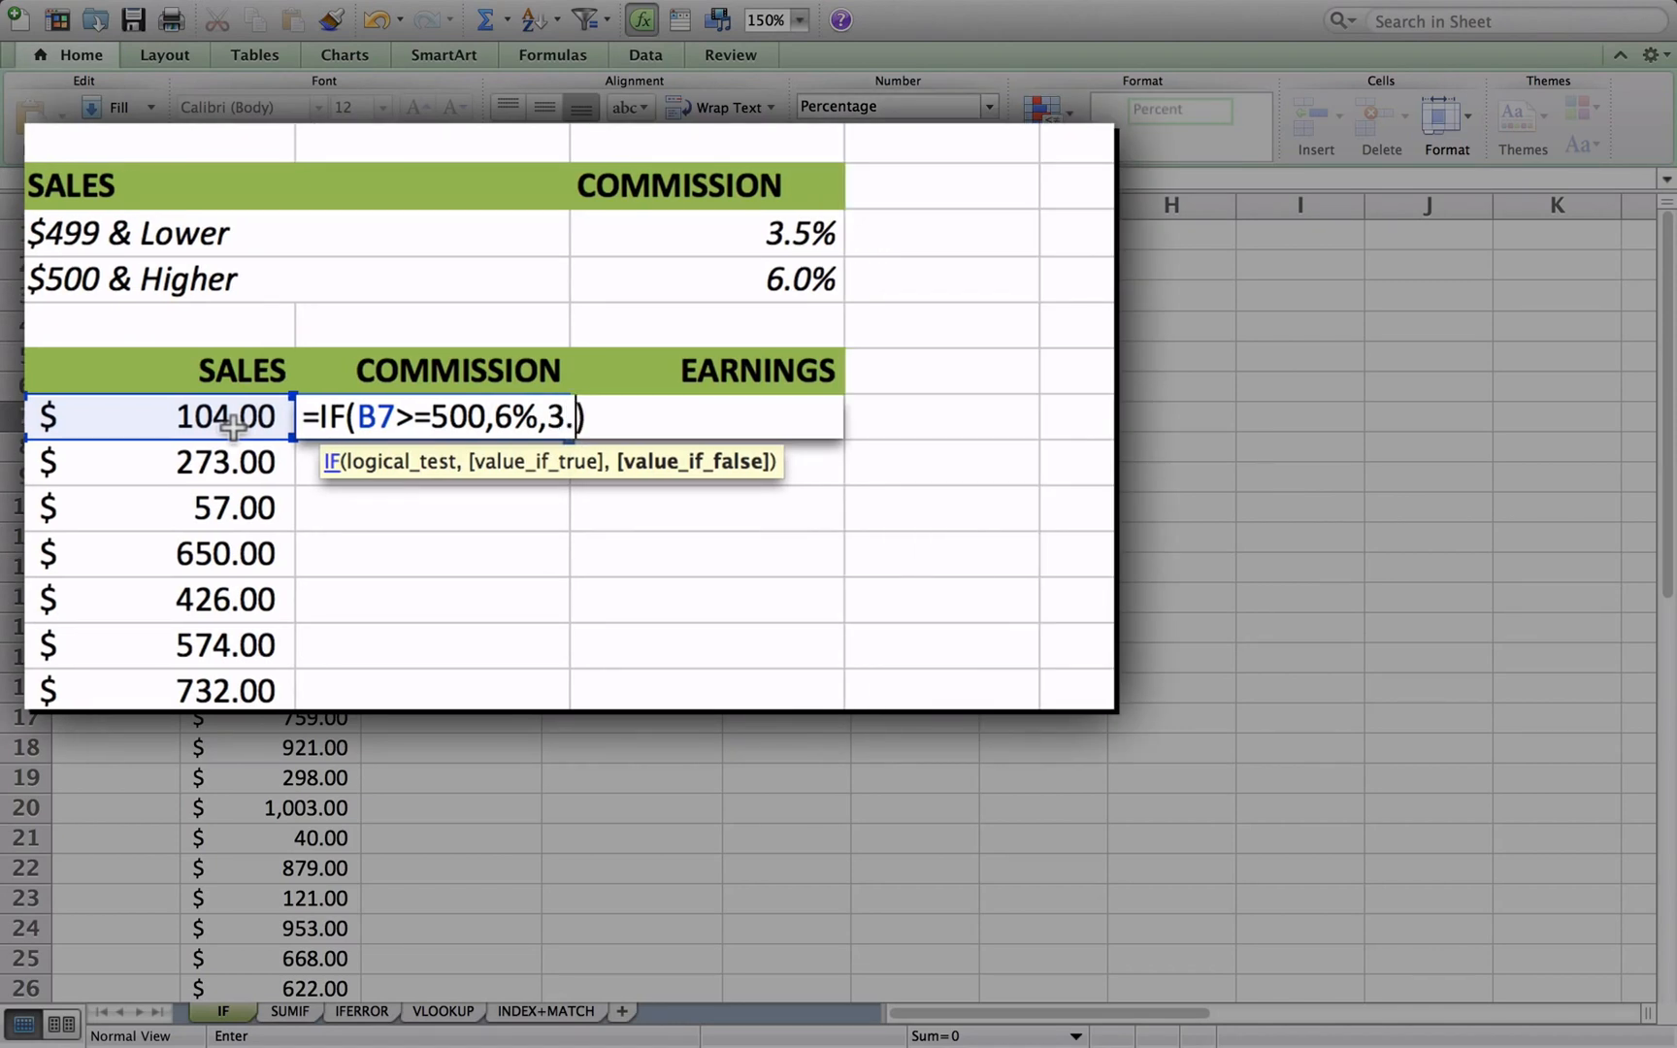
text(%)
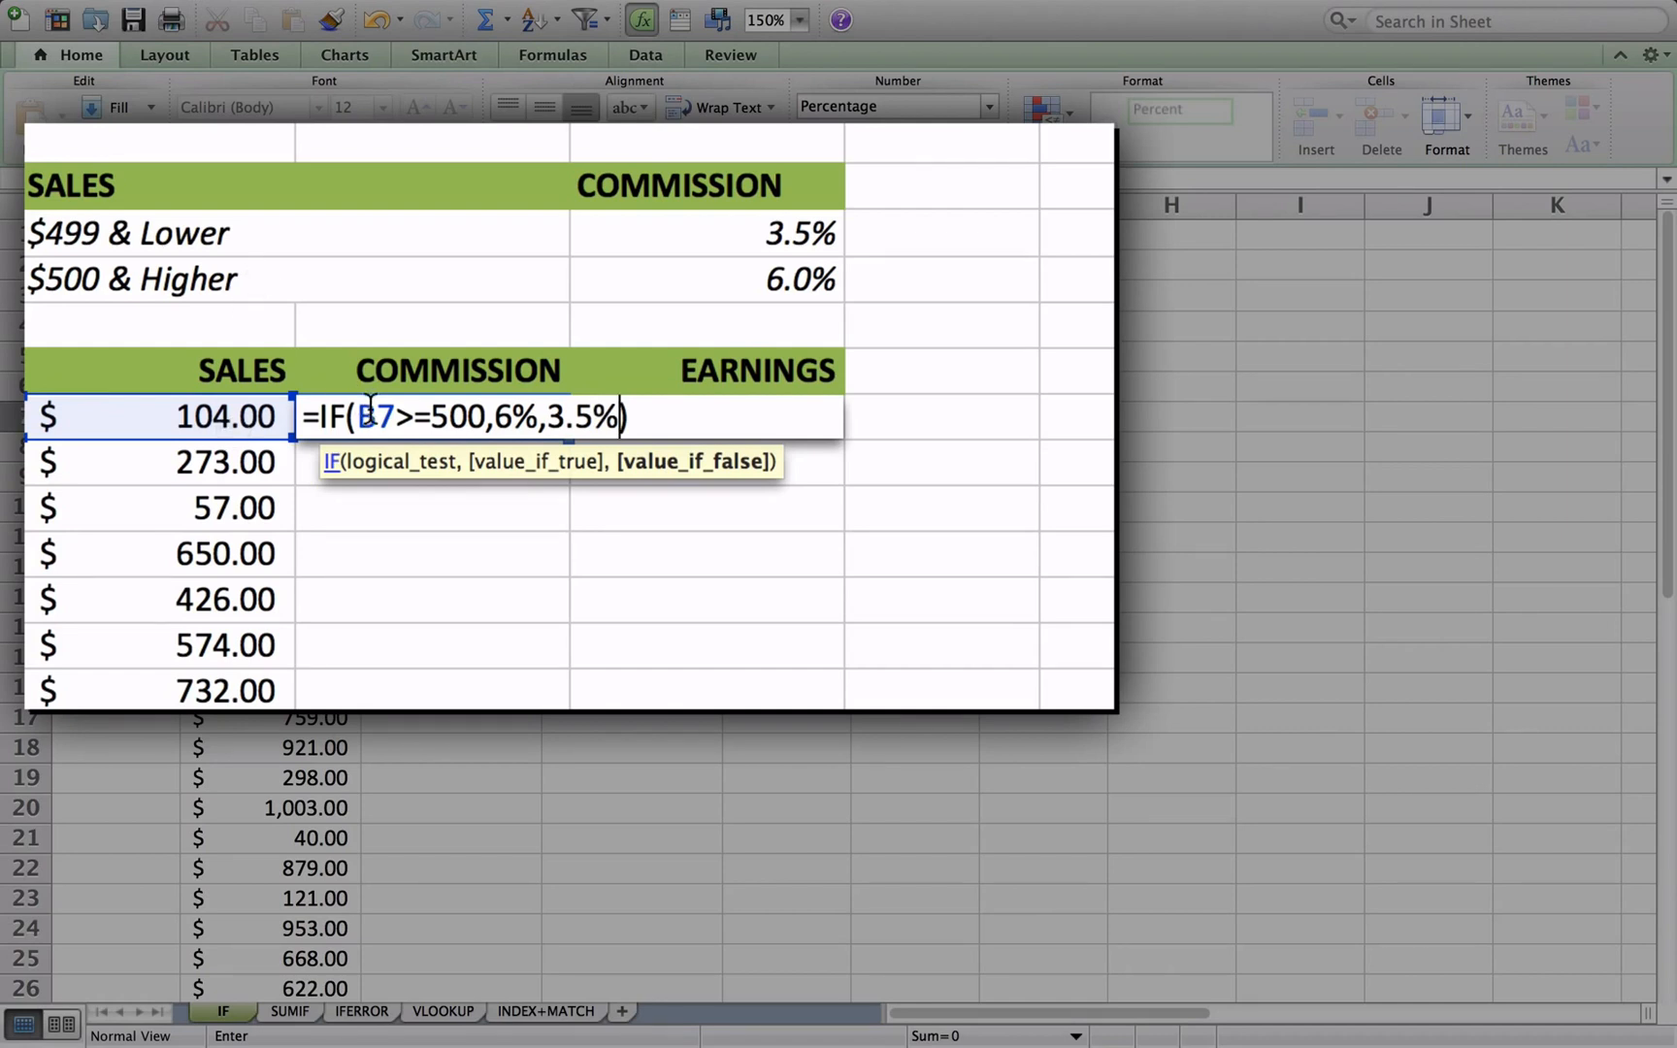
click(374, 405)
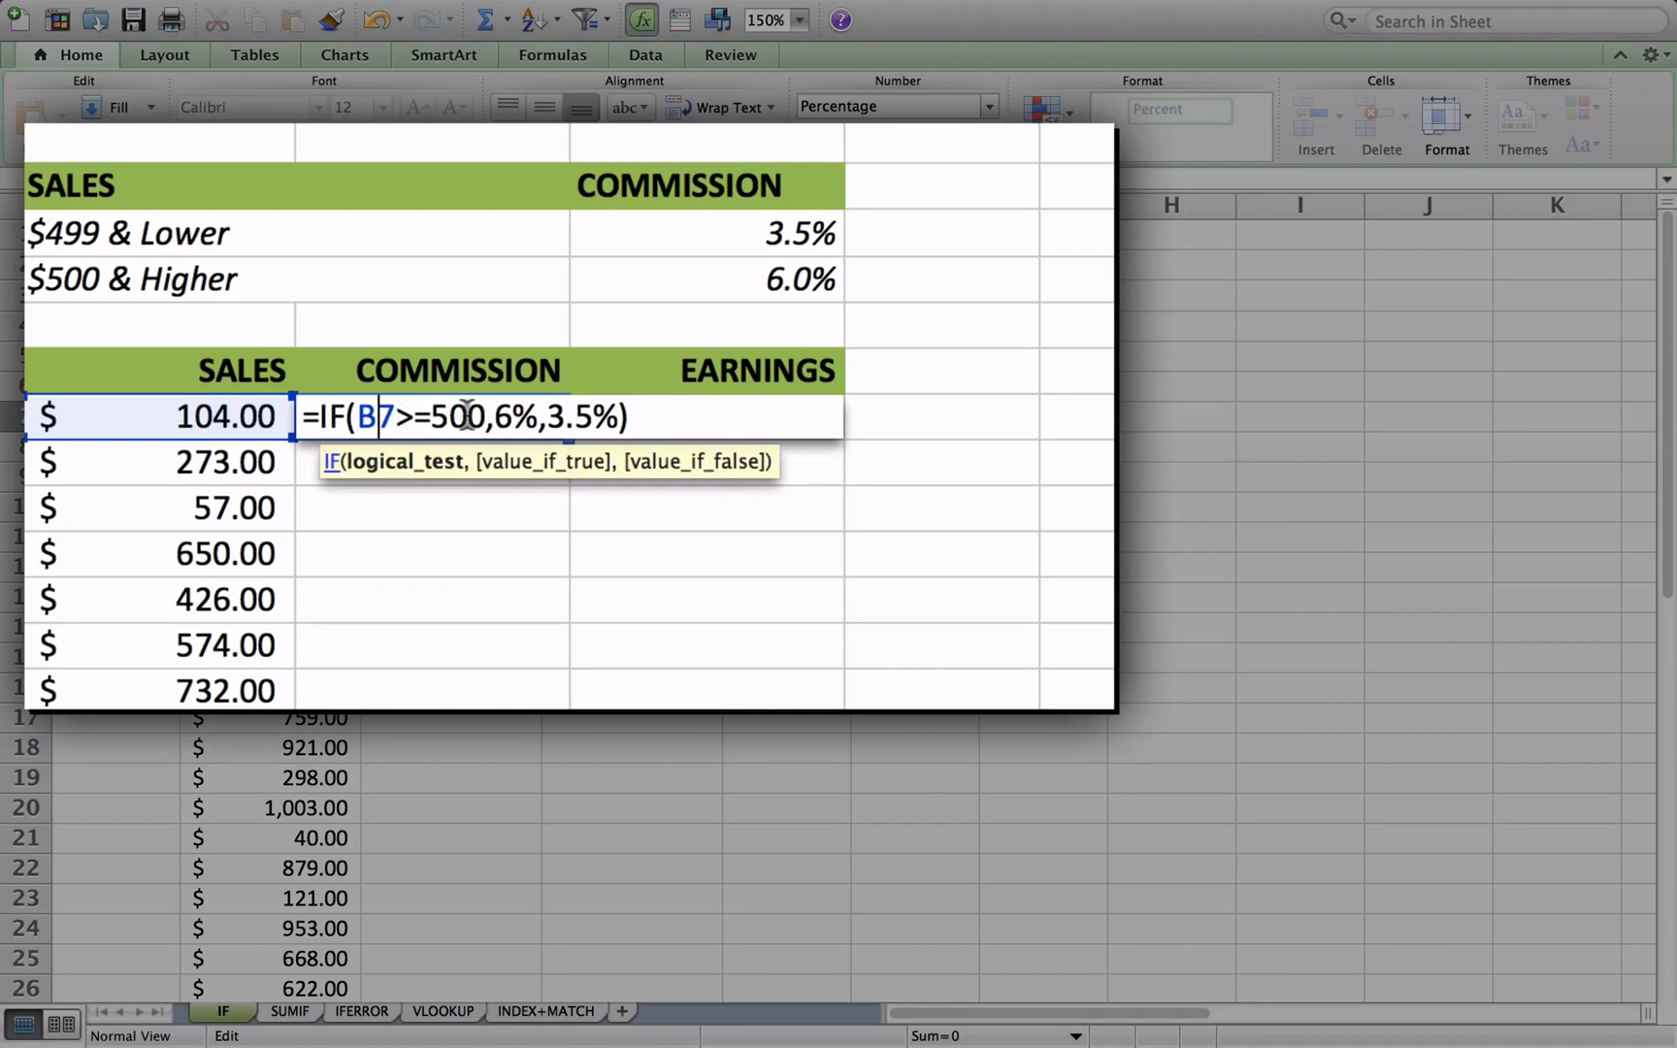
click(506, 417)
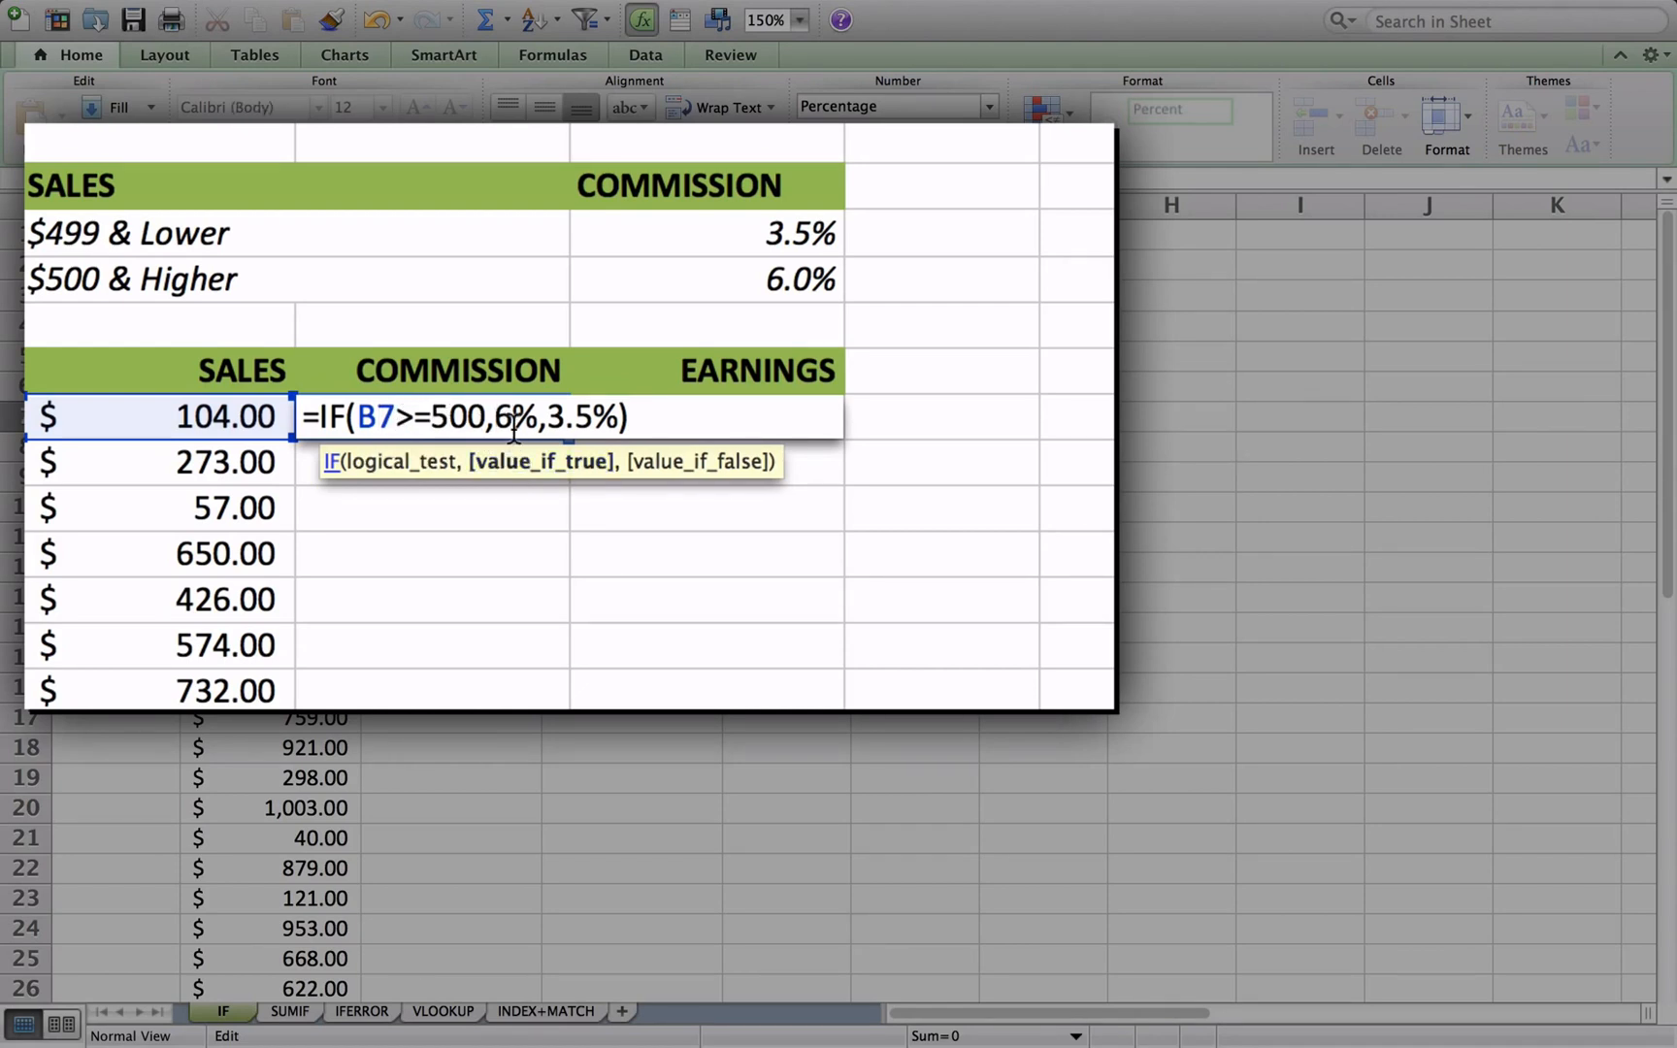
click(568, 428)
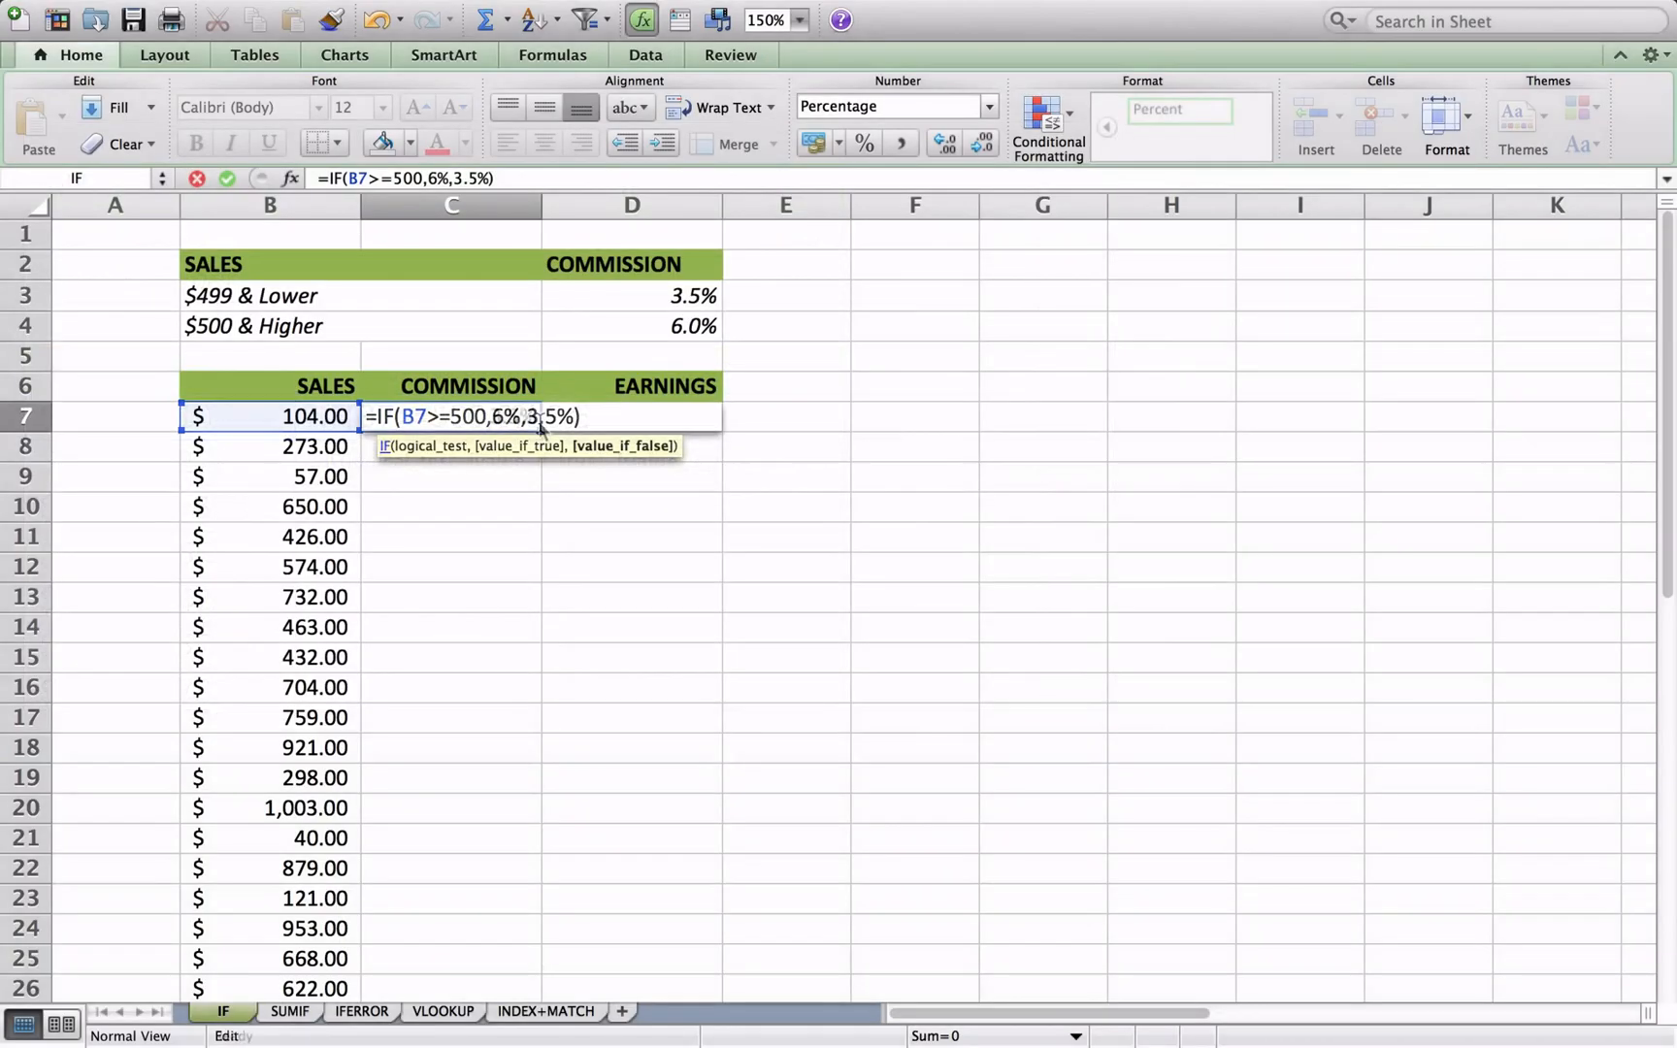
key(Return)
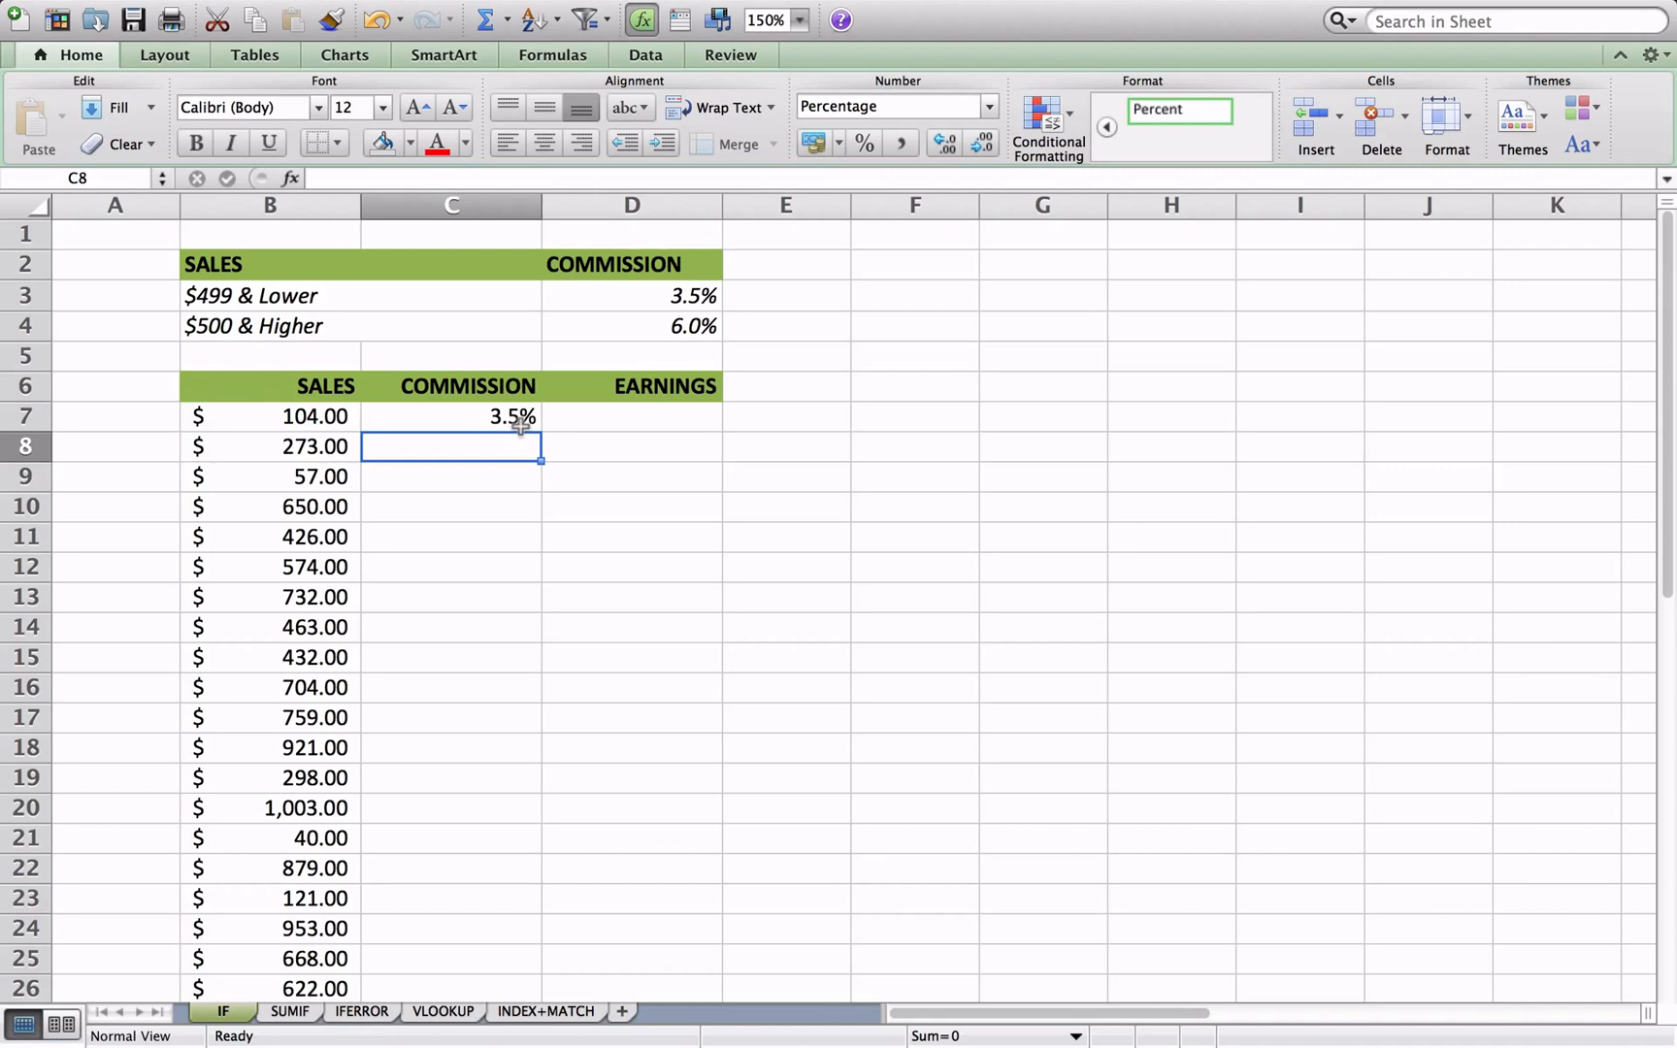
- Fill the C7 commission formula down the Commission column to the last sales row, row 28
click(521, 424)
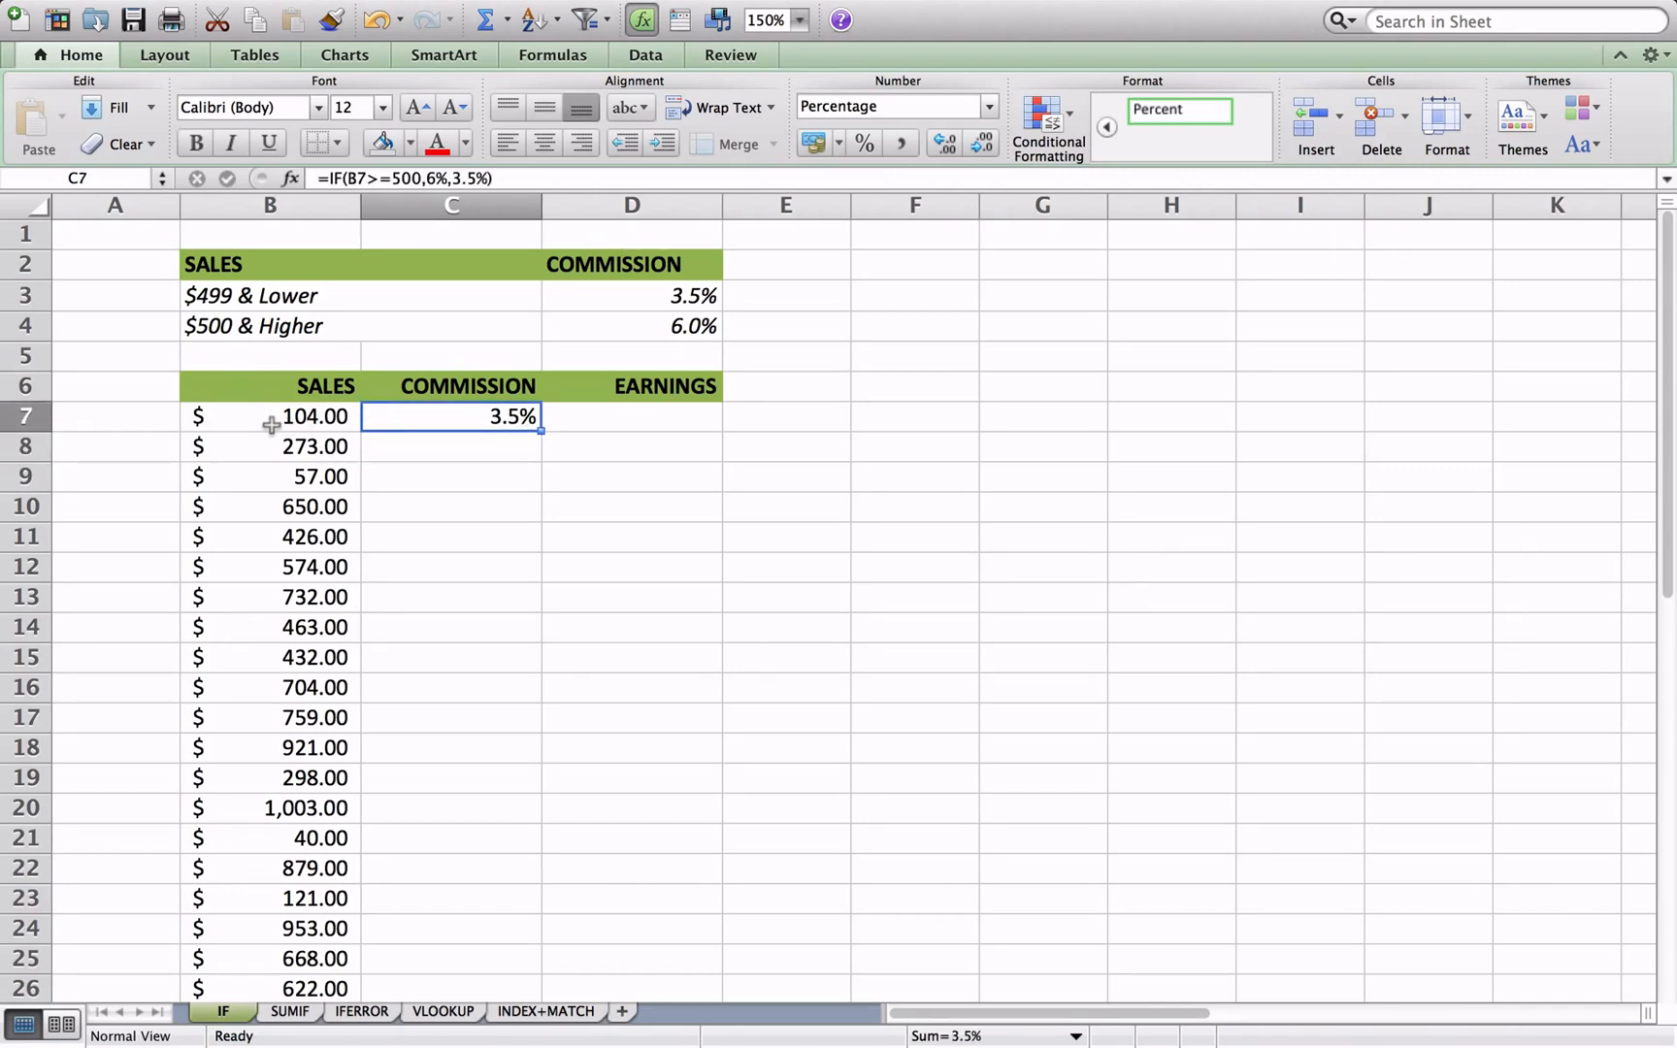
double_click(540, 431)
scroll(678, 478, down, 5)
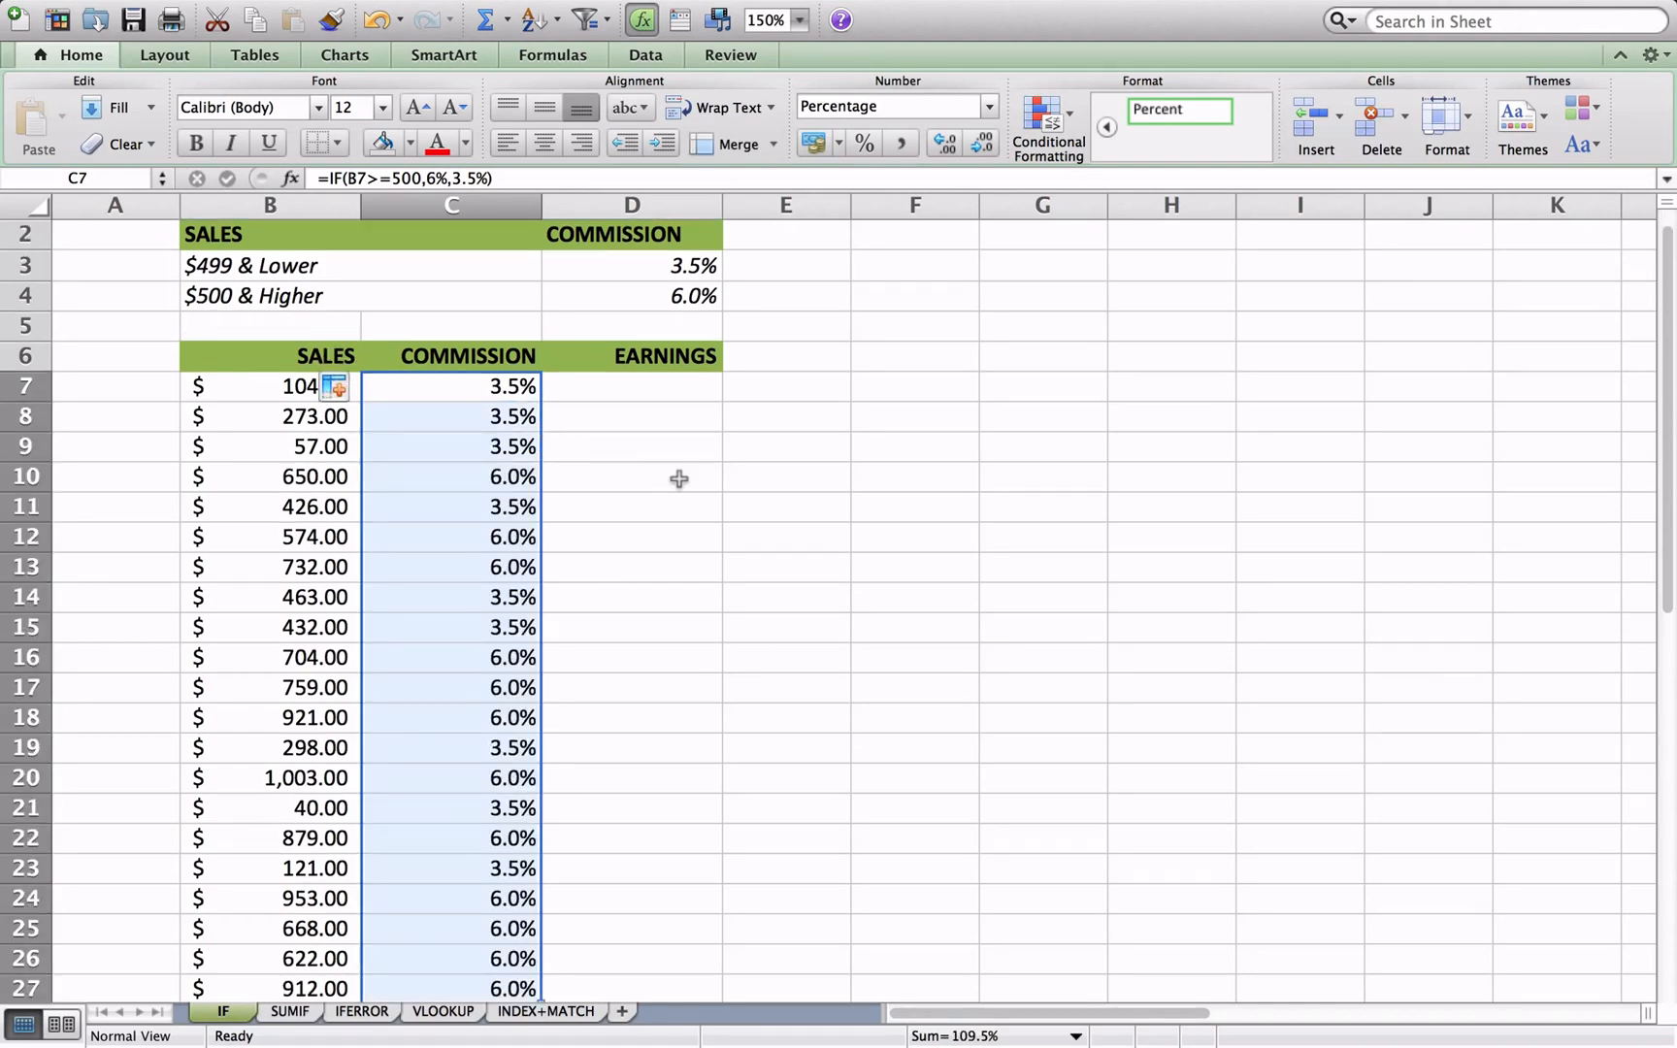
click(678, 478)
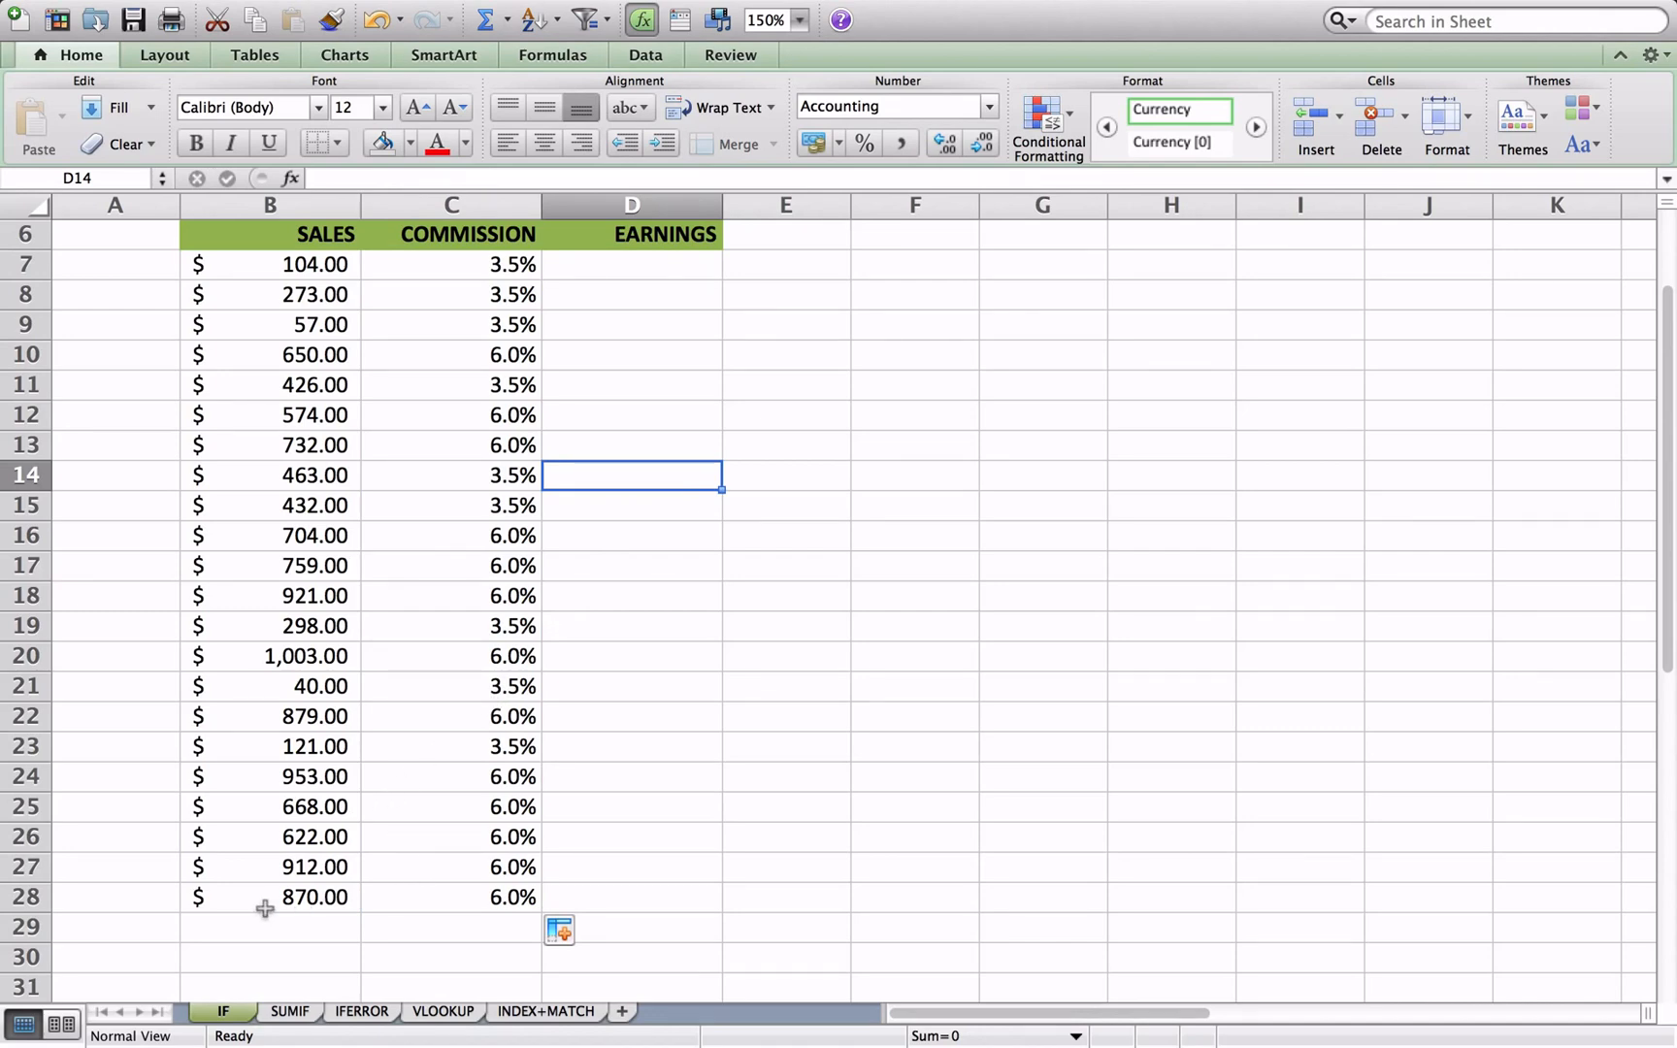
- Enter the formula =B7*C7 in D7 to calculate the first row's earnings
scroll(325, 888, up, 5)
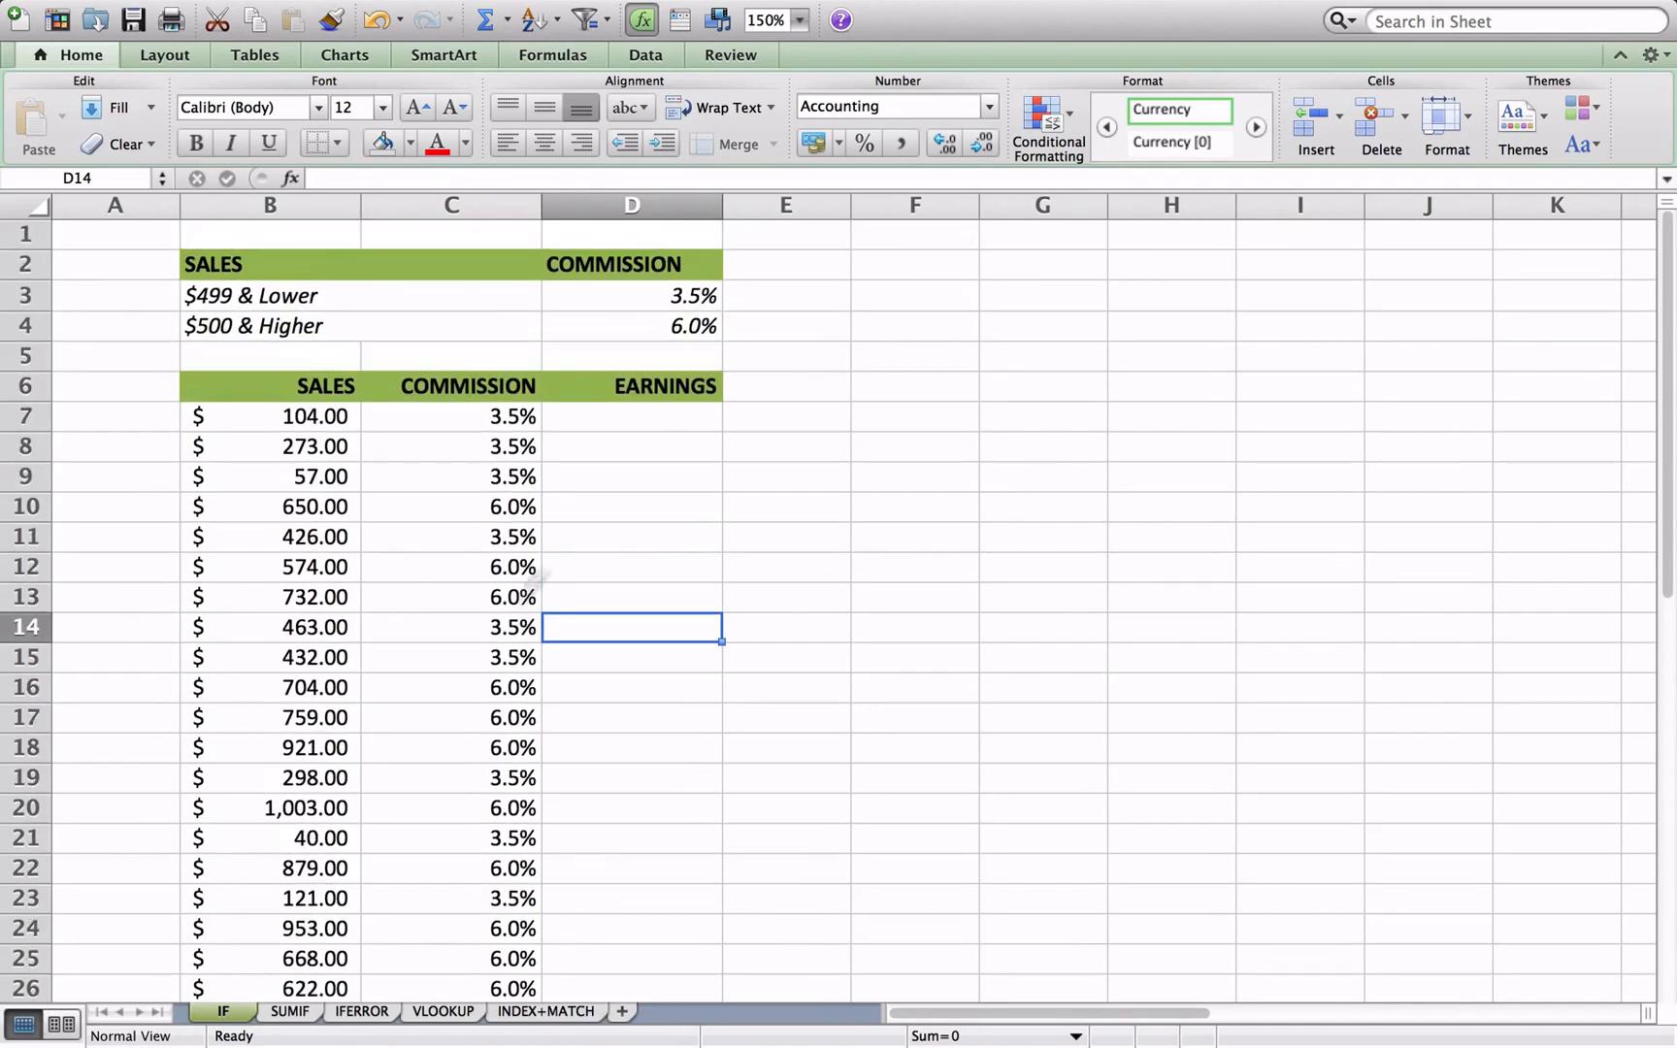
click(642, 416)
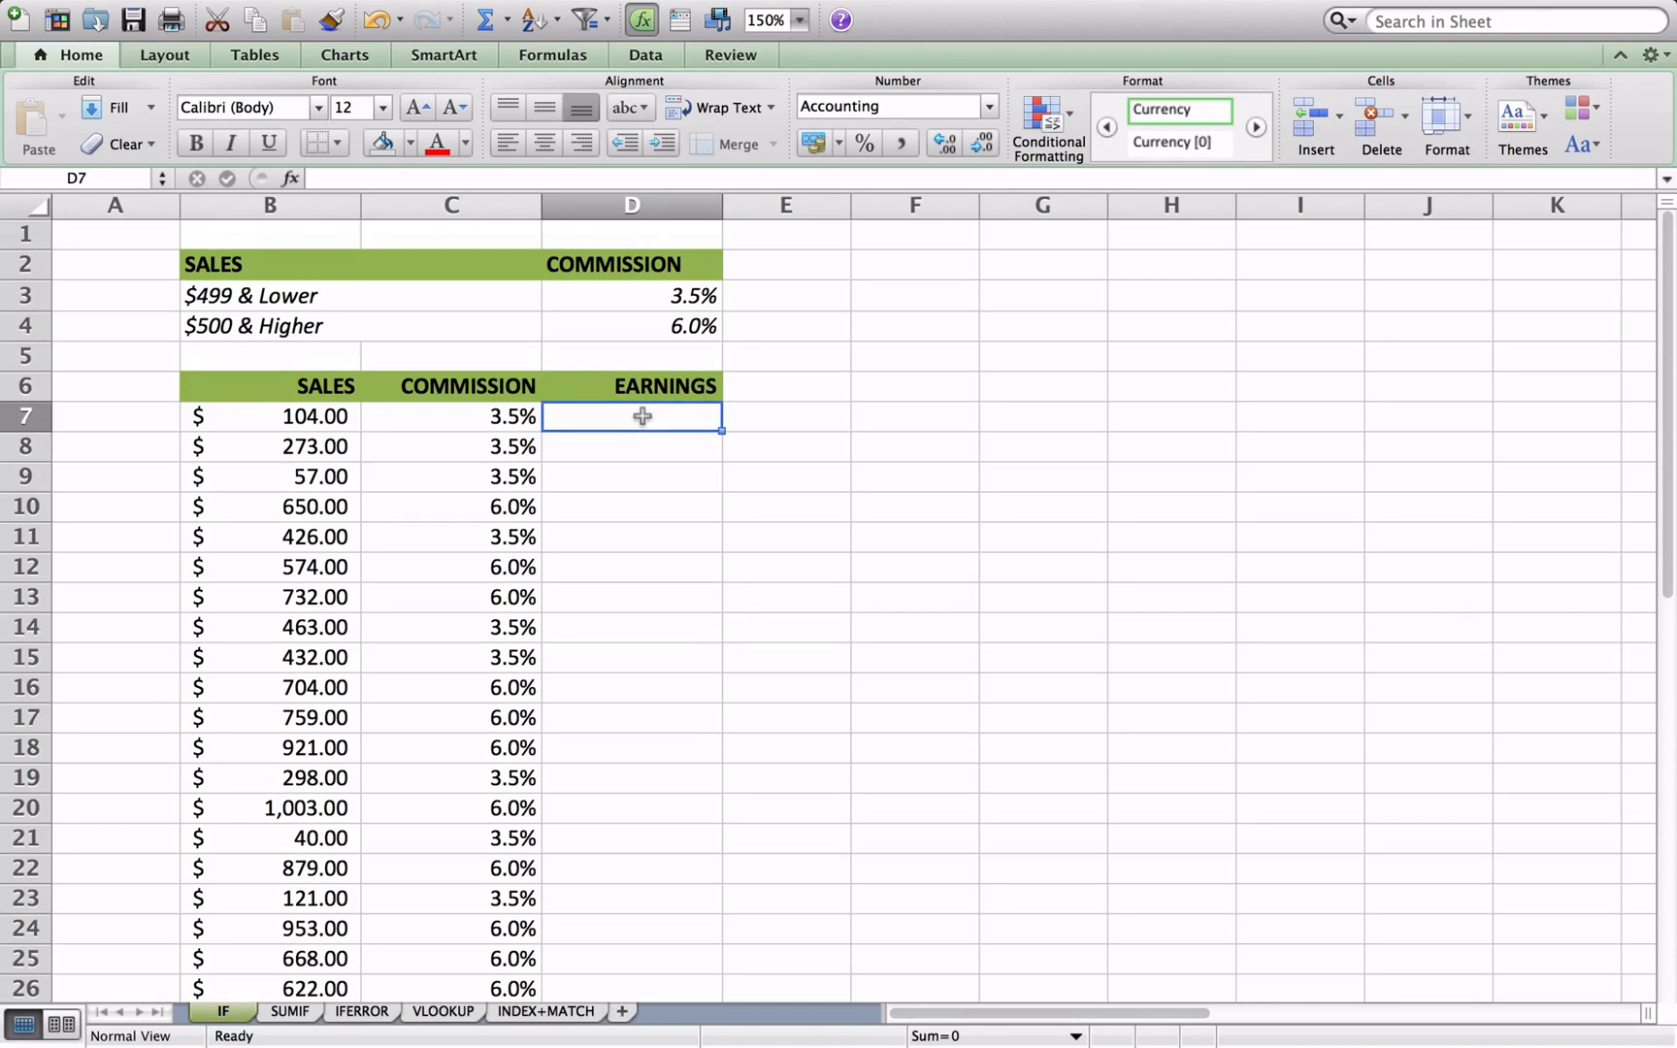
text(=)
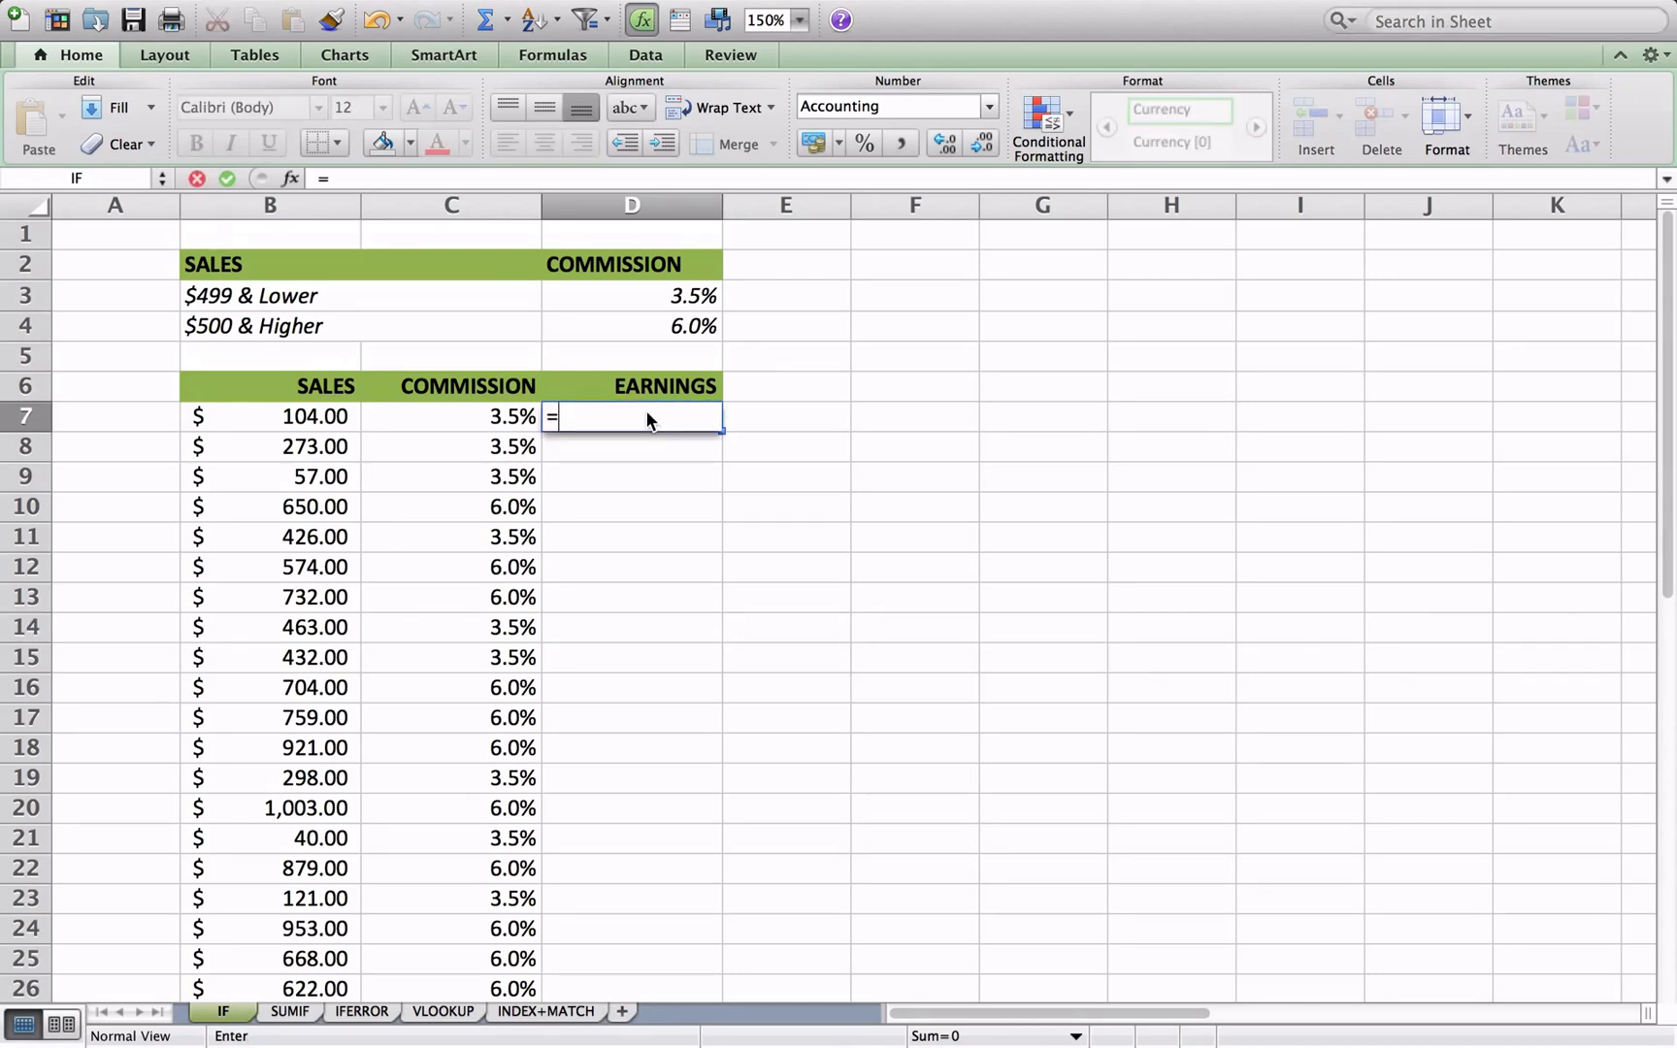
click(305, 427)
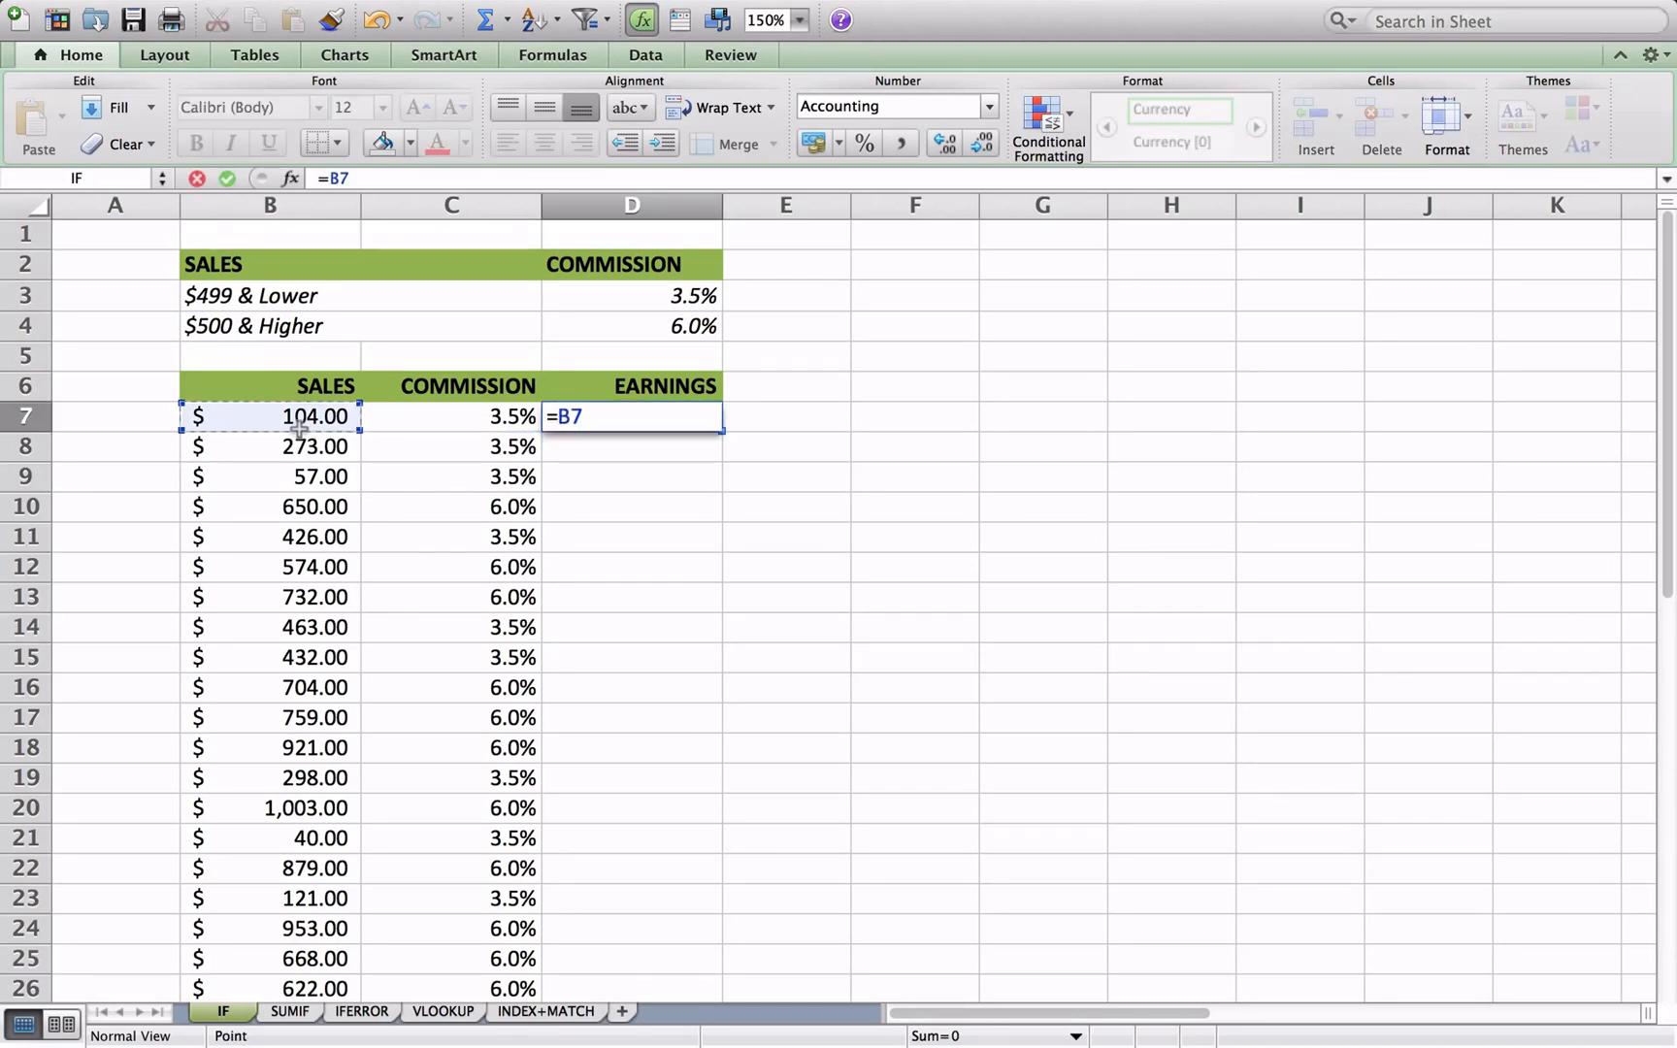
text(*)
click(442, 416)
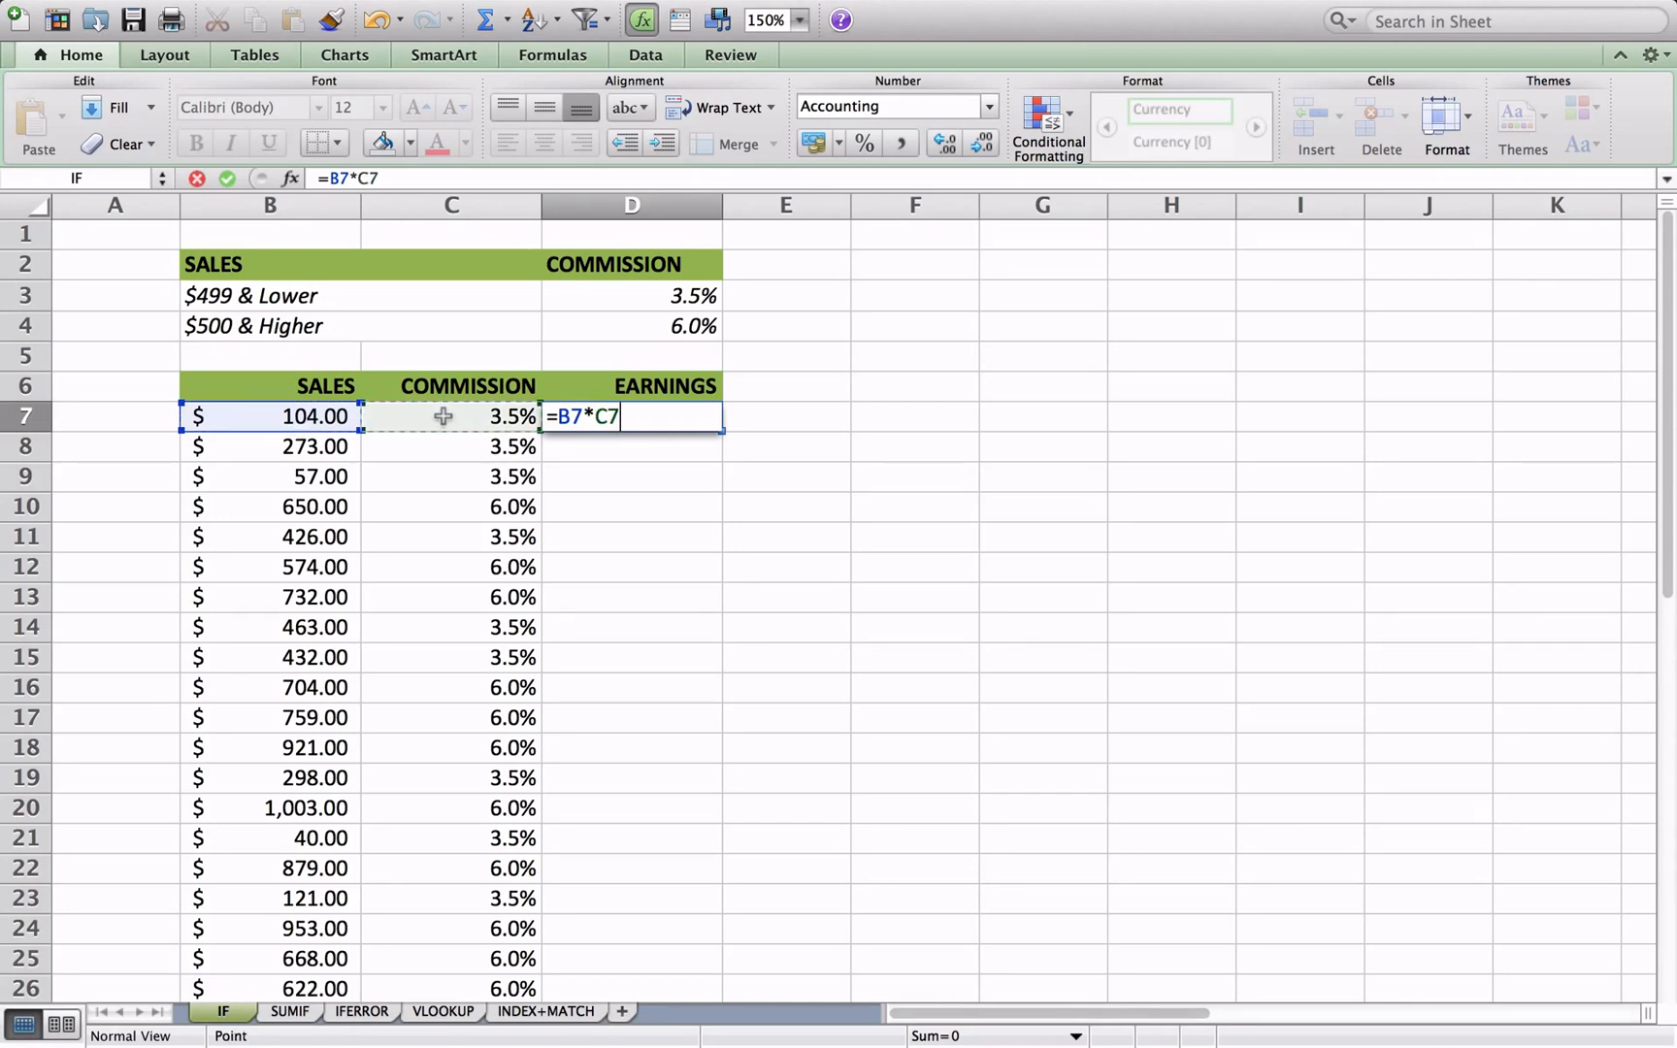
key(Return)
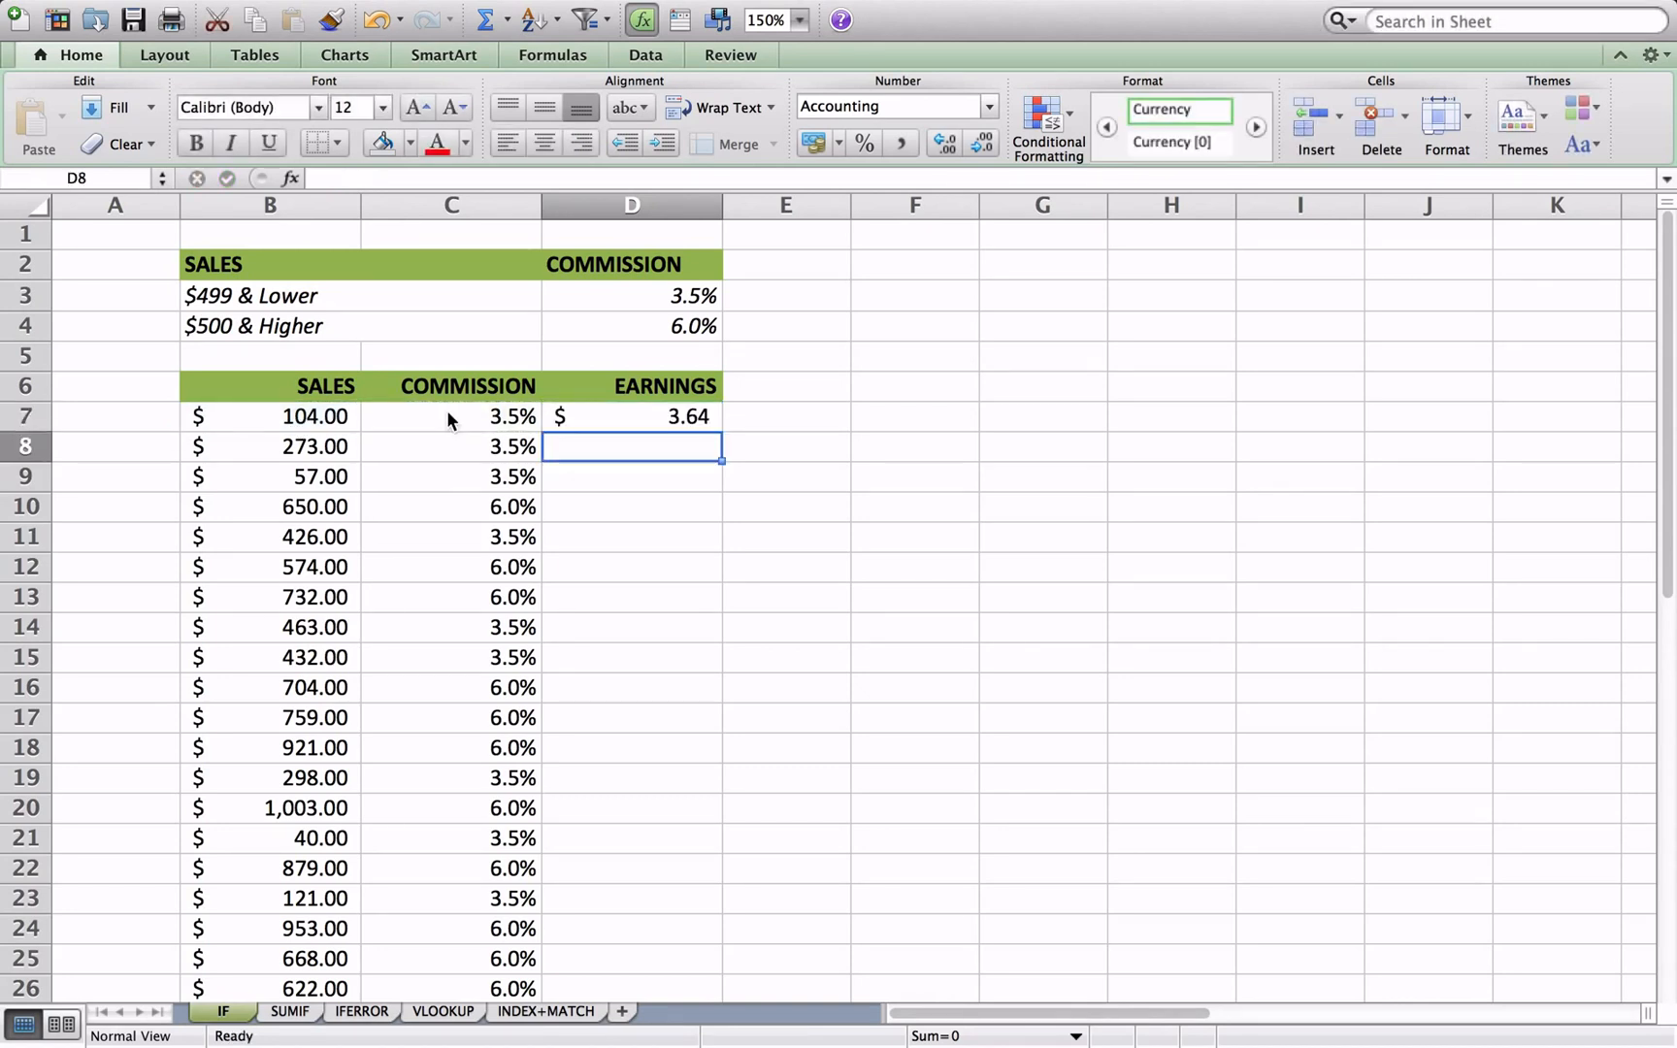
- Fill the D7 earnings formula down the Earnings column alongside the sales rows
click(679, 419)
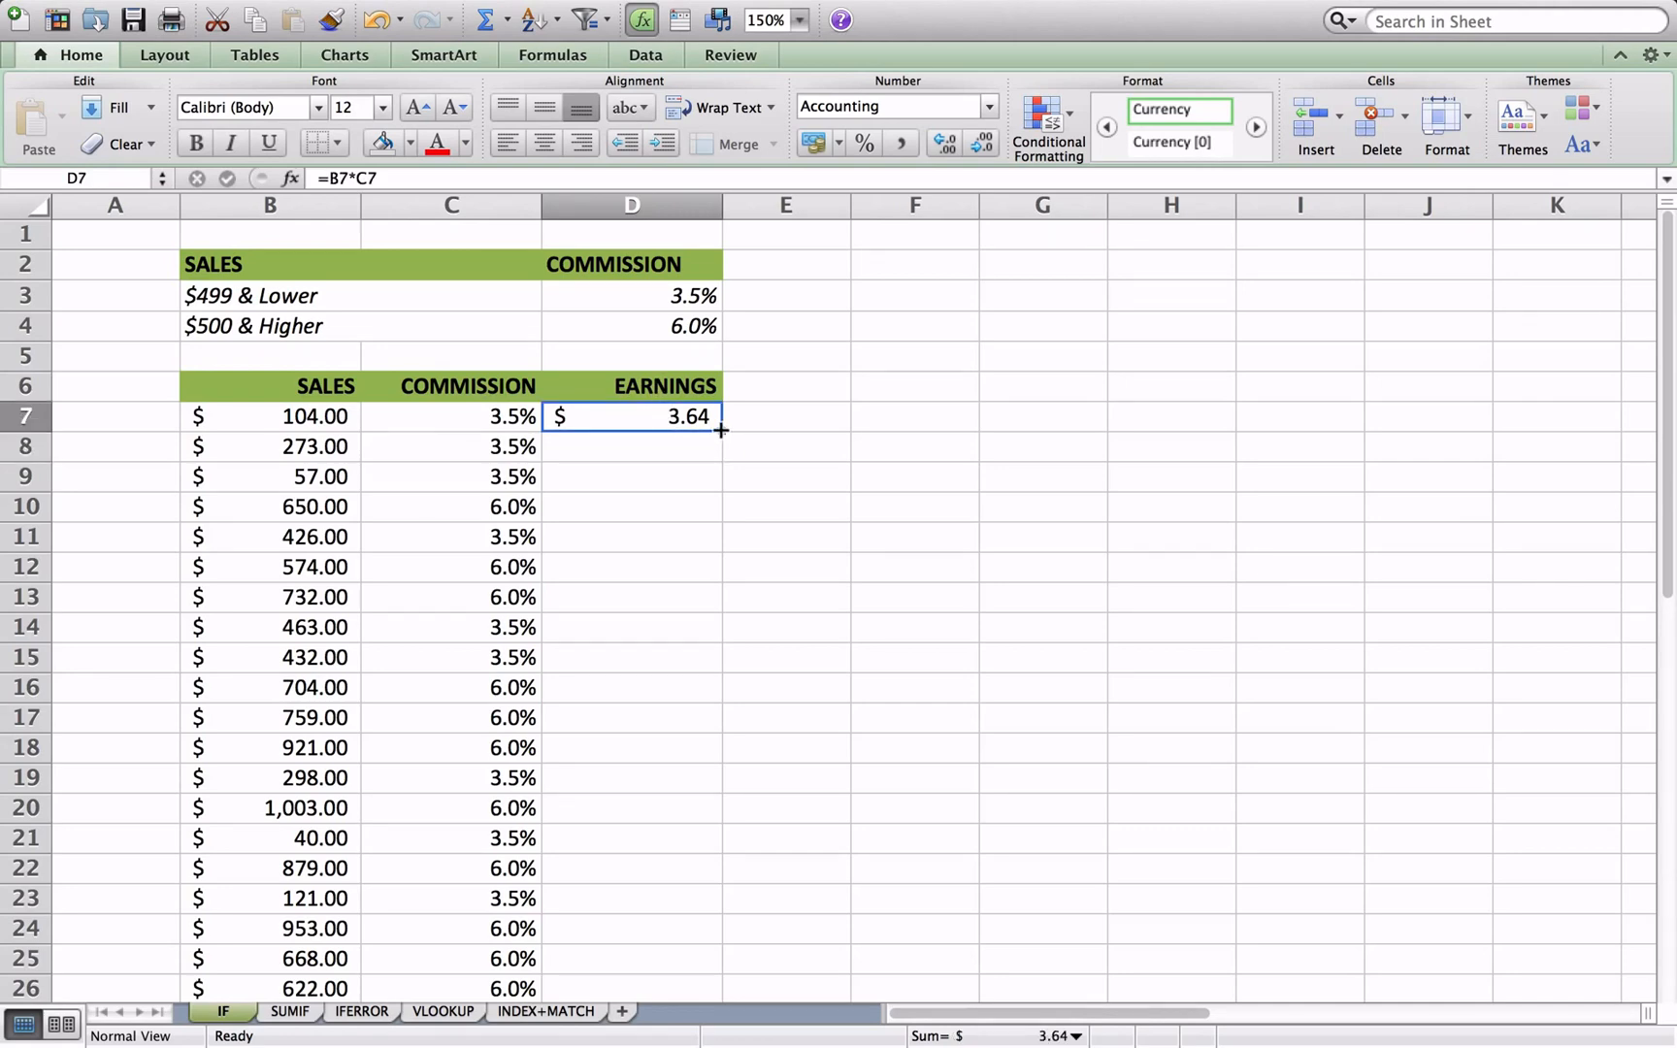
drag(721, 430, 659, 857)
click(770, 761)
scroll(770, 762, up, 5)
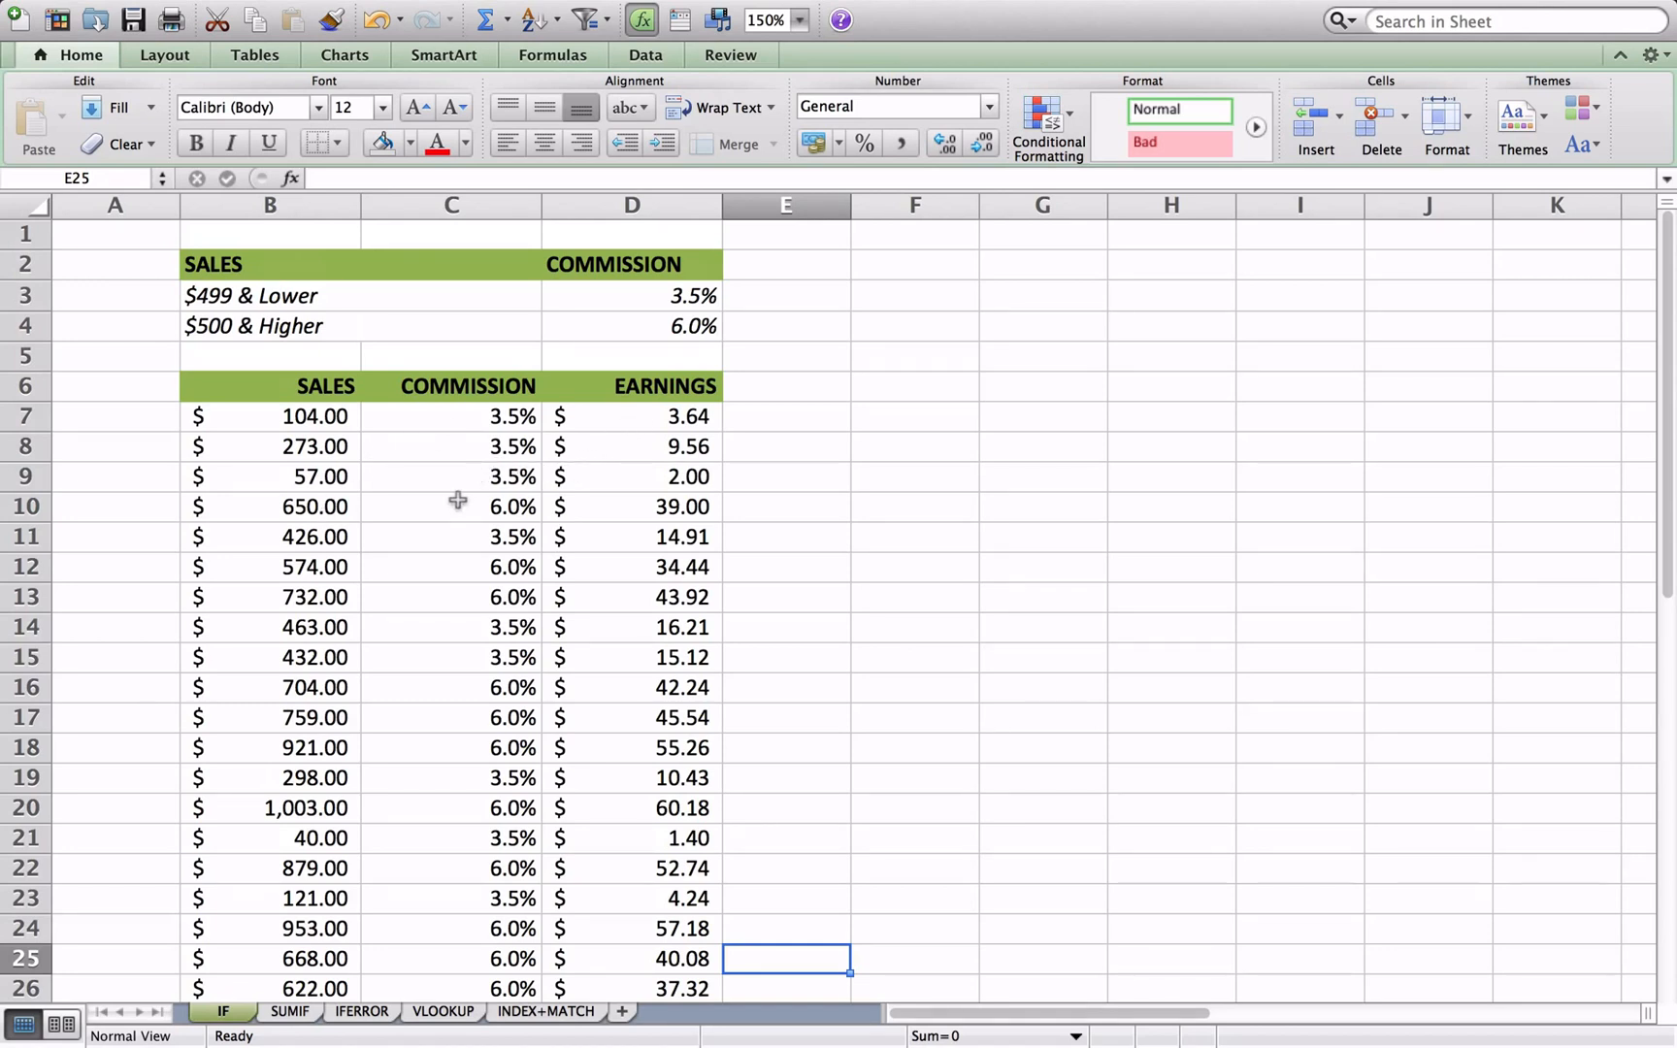
- Change the sales amount in B10 to 65 and check the commission and earnings formulas in that row
click(315, 506)
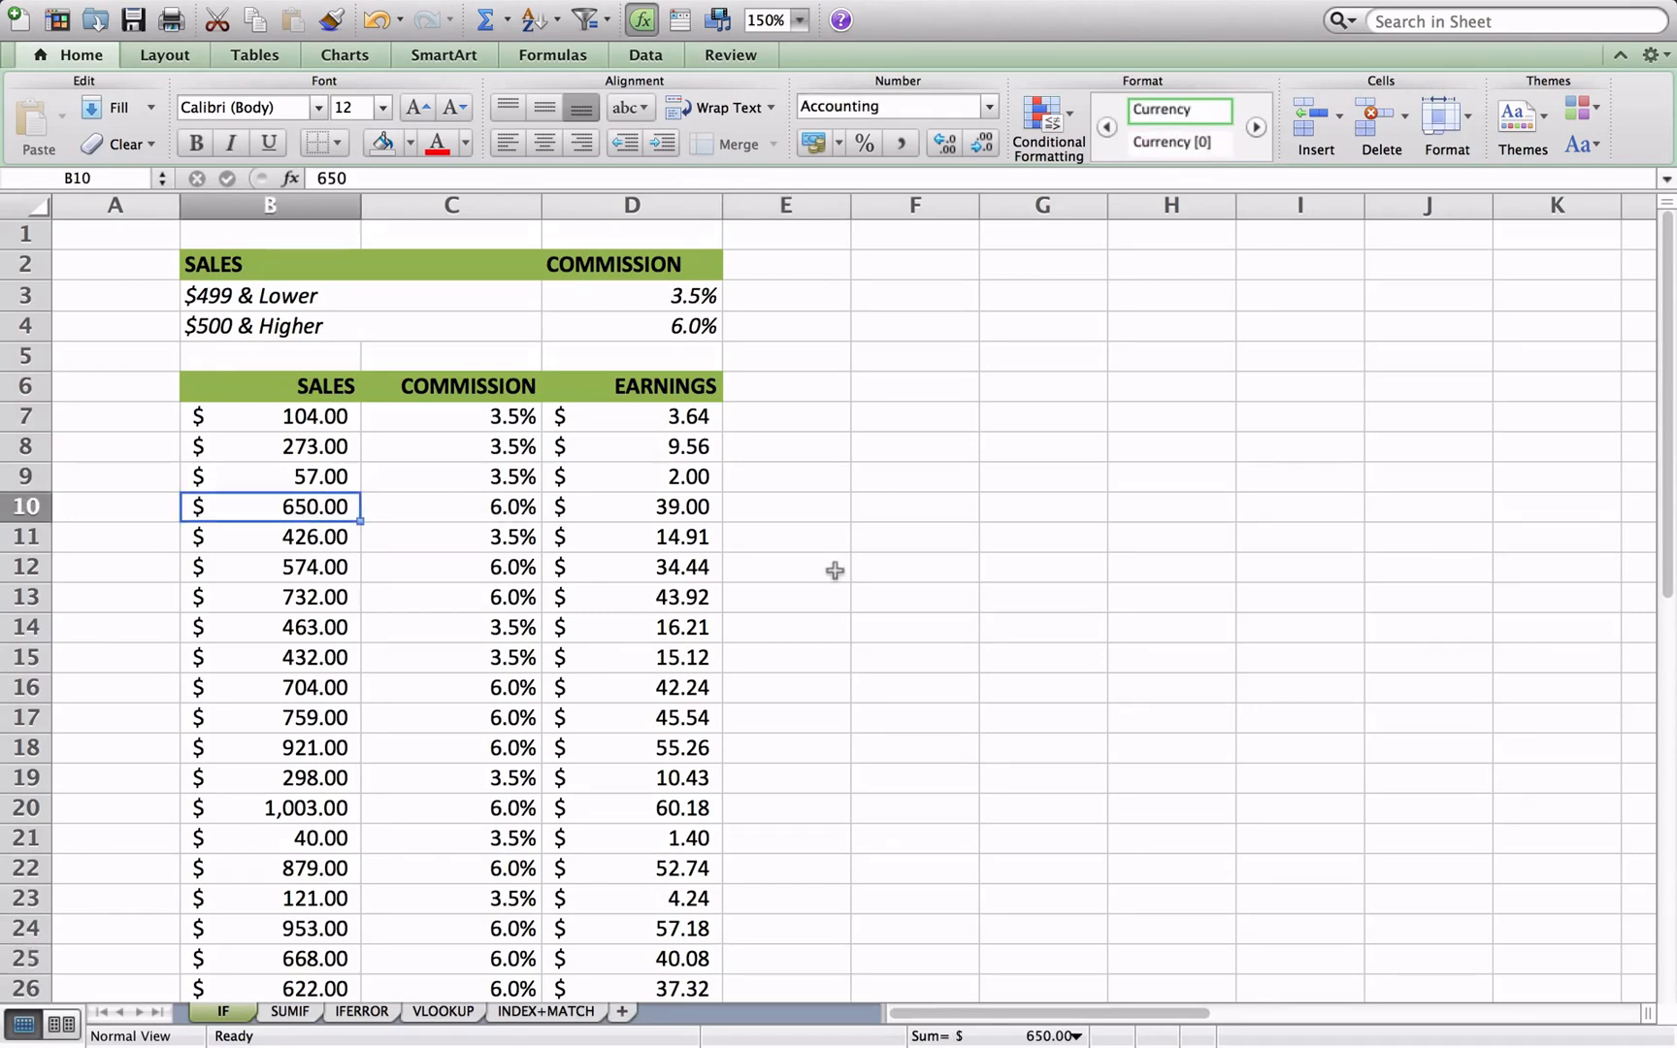
text(65)
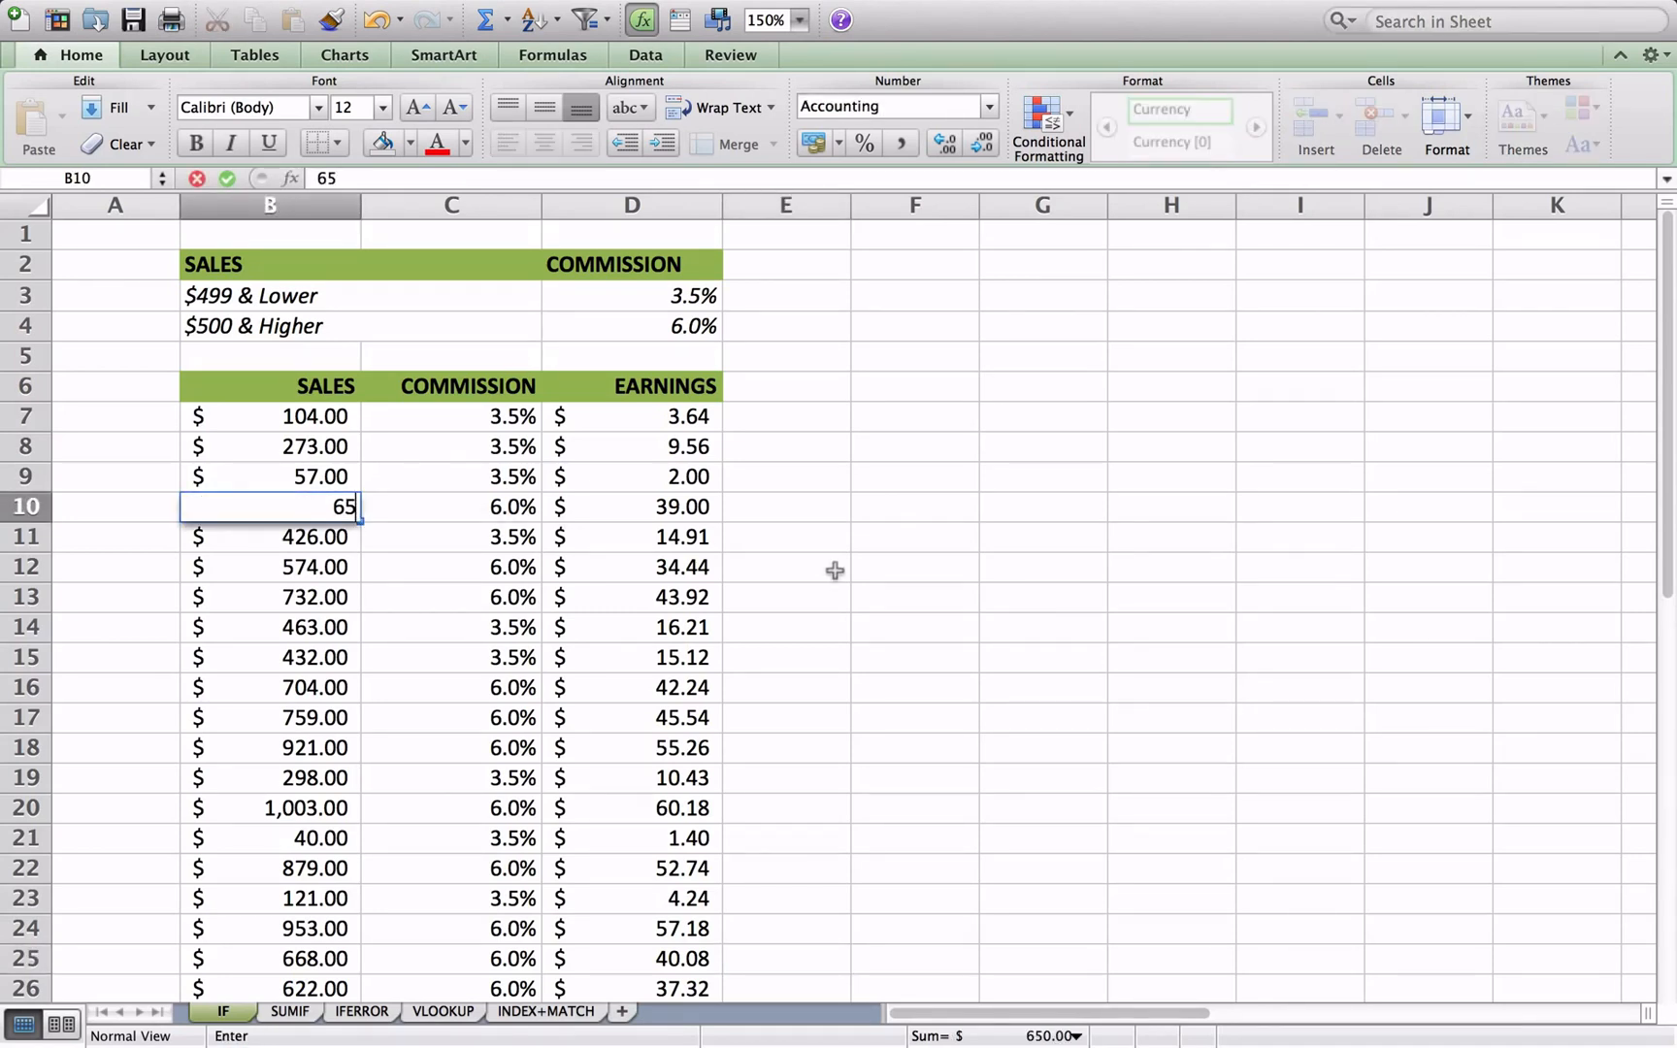
key(Return)
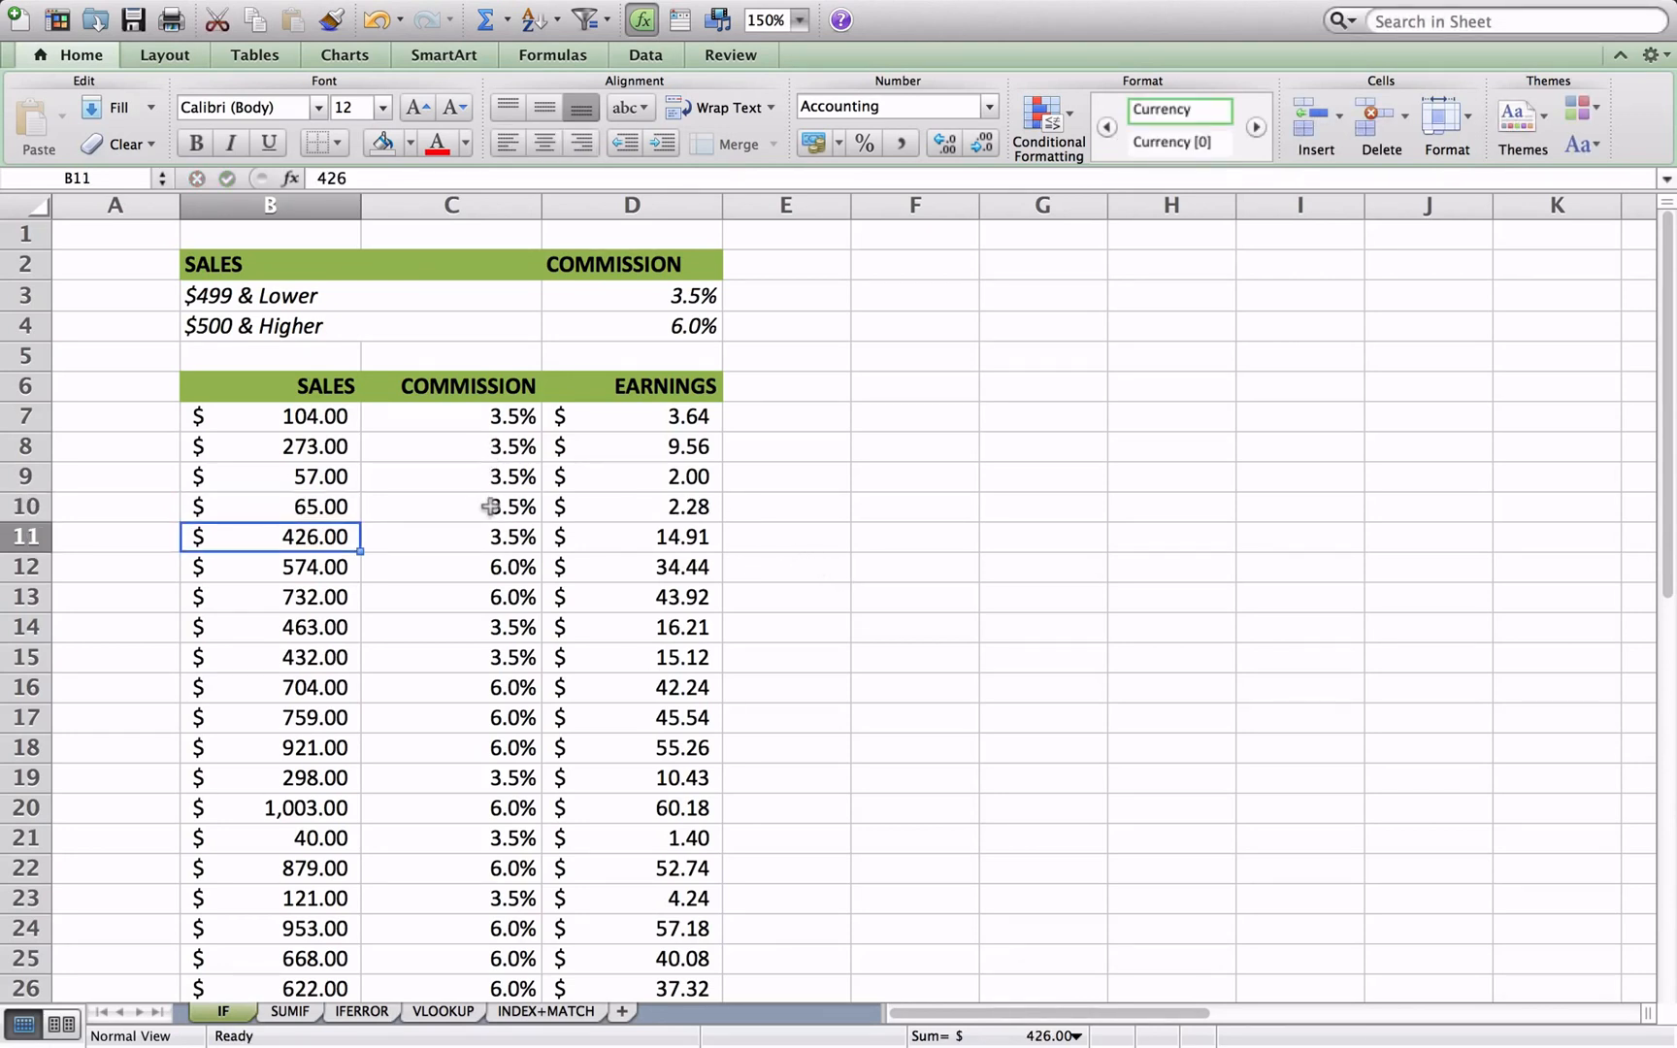
click(490, 506)
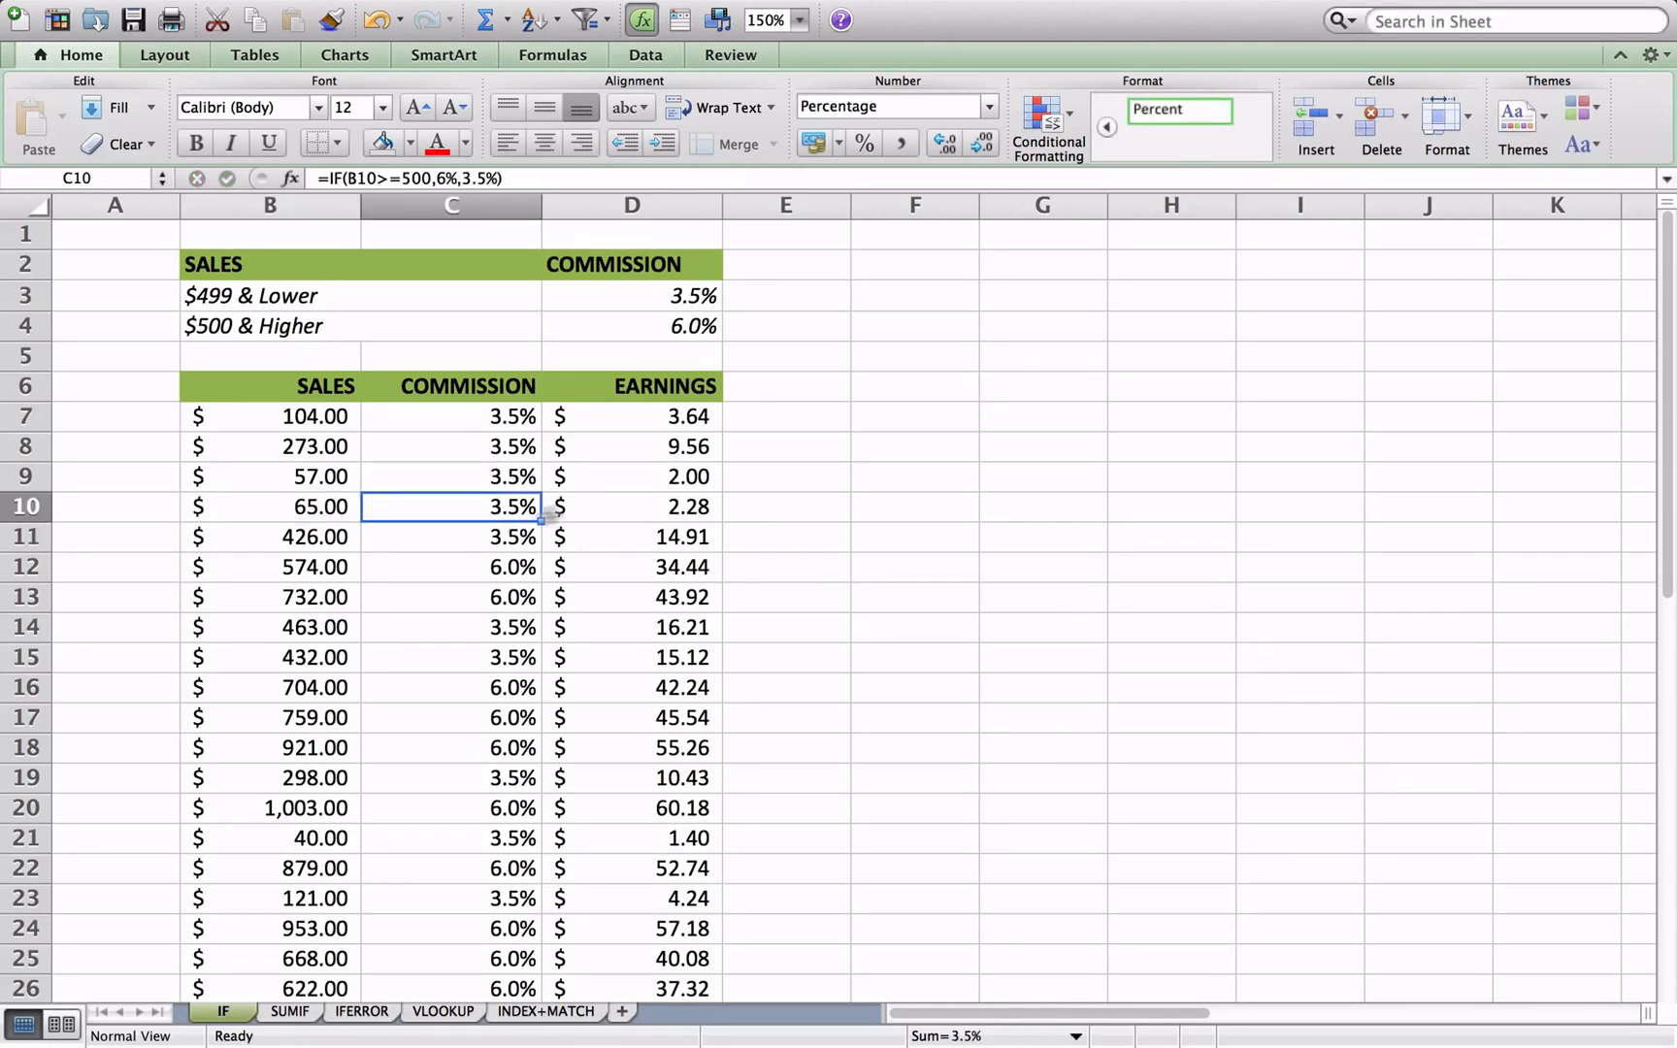
click(656, 509)
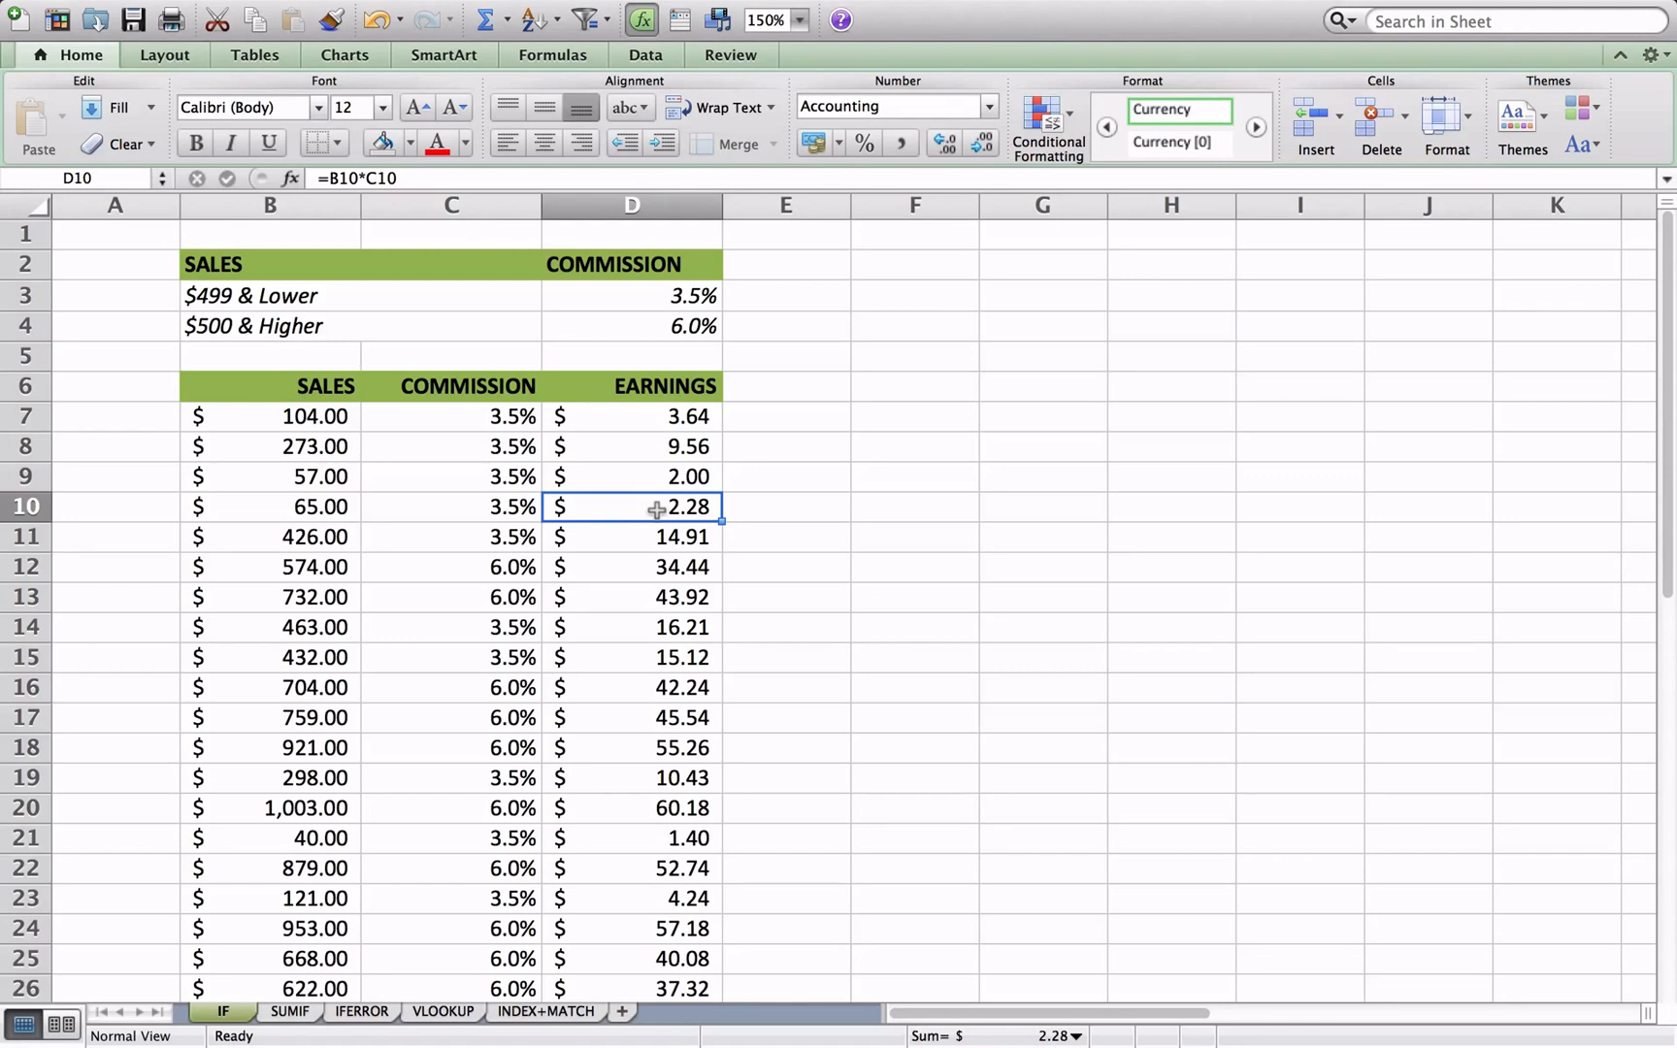
- Start an IF formula in O7 with the logical test N7>=$N$4, keeping the sales goal reference absolute
scroll(854, 494, right, 10)
click(626, 415)
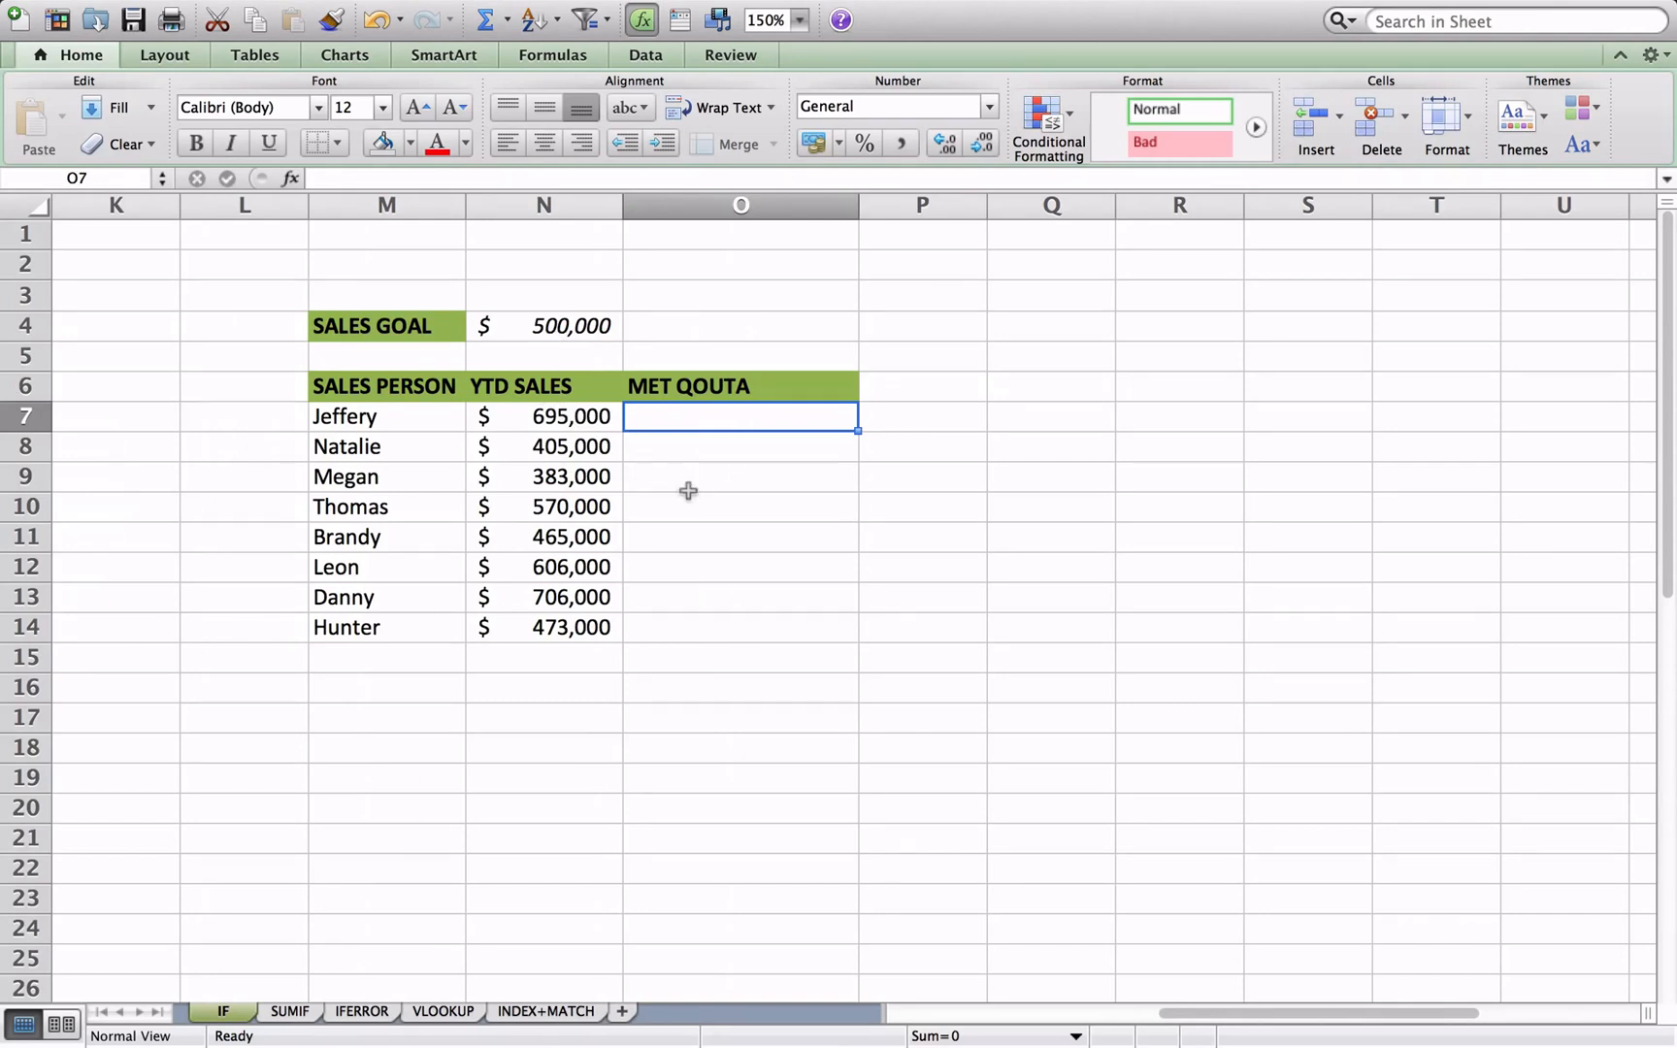
text(=if)
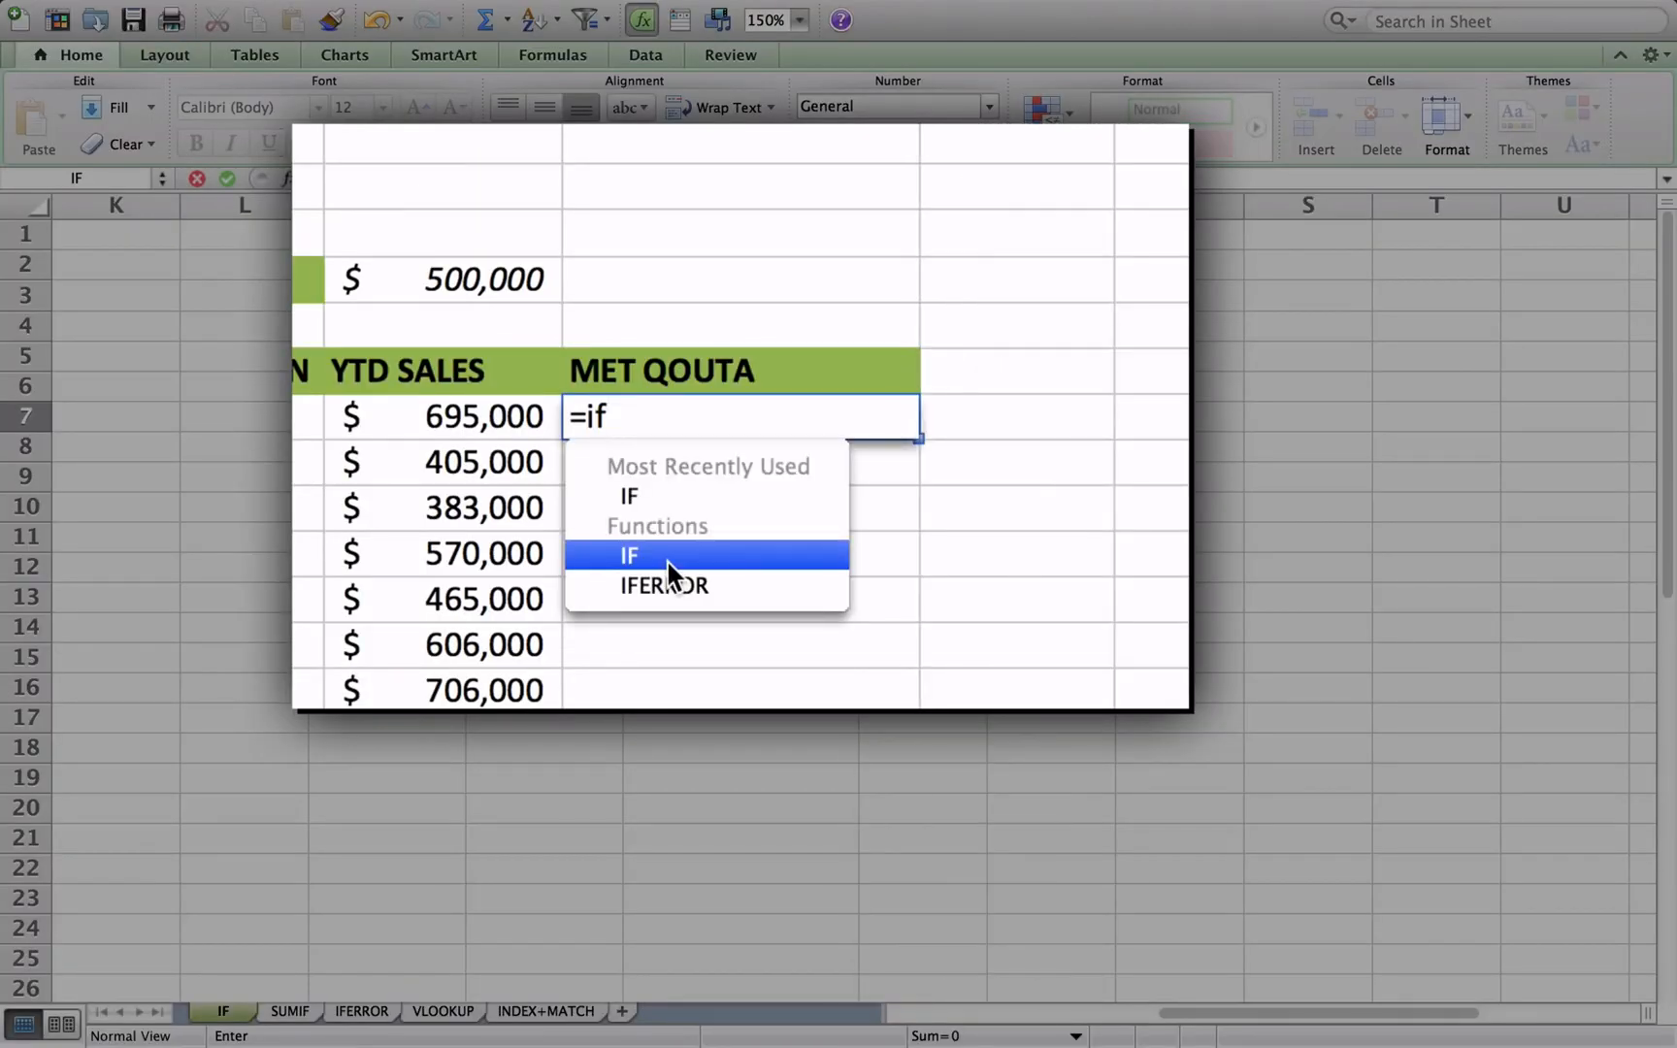
double_click(666, 558)
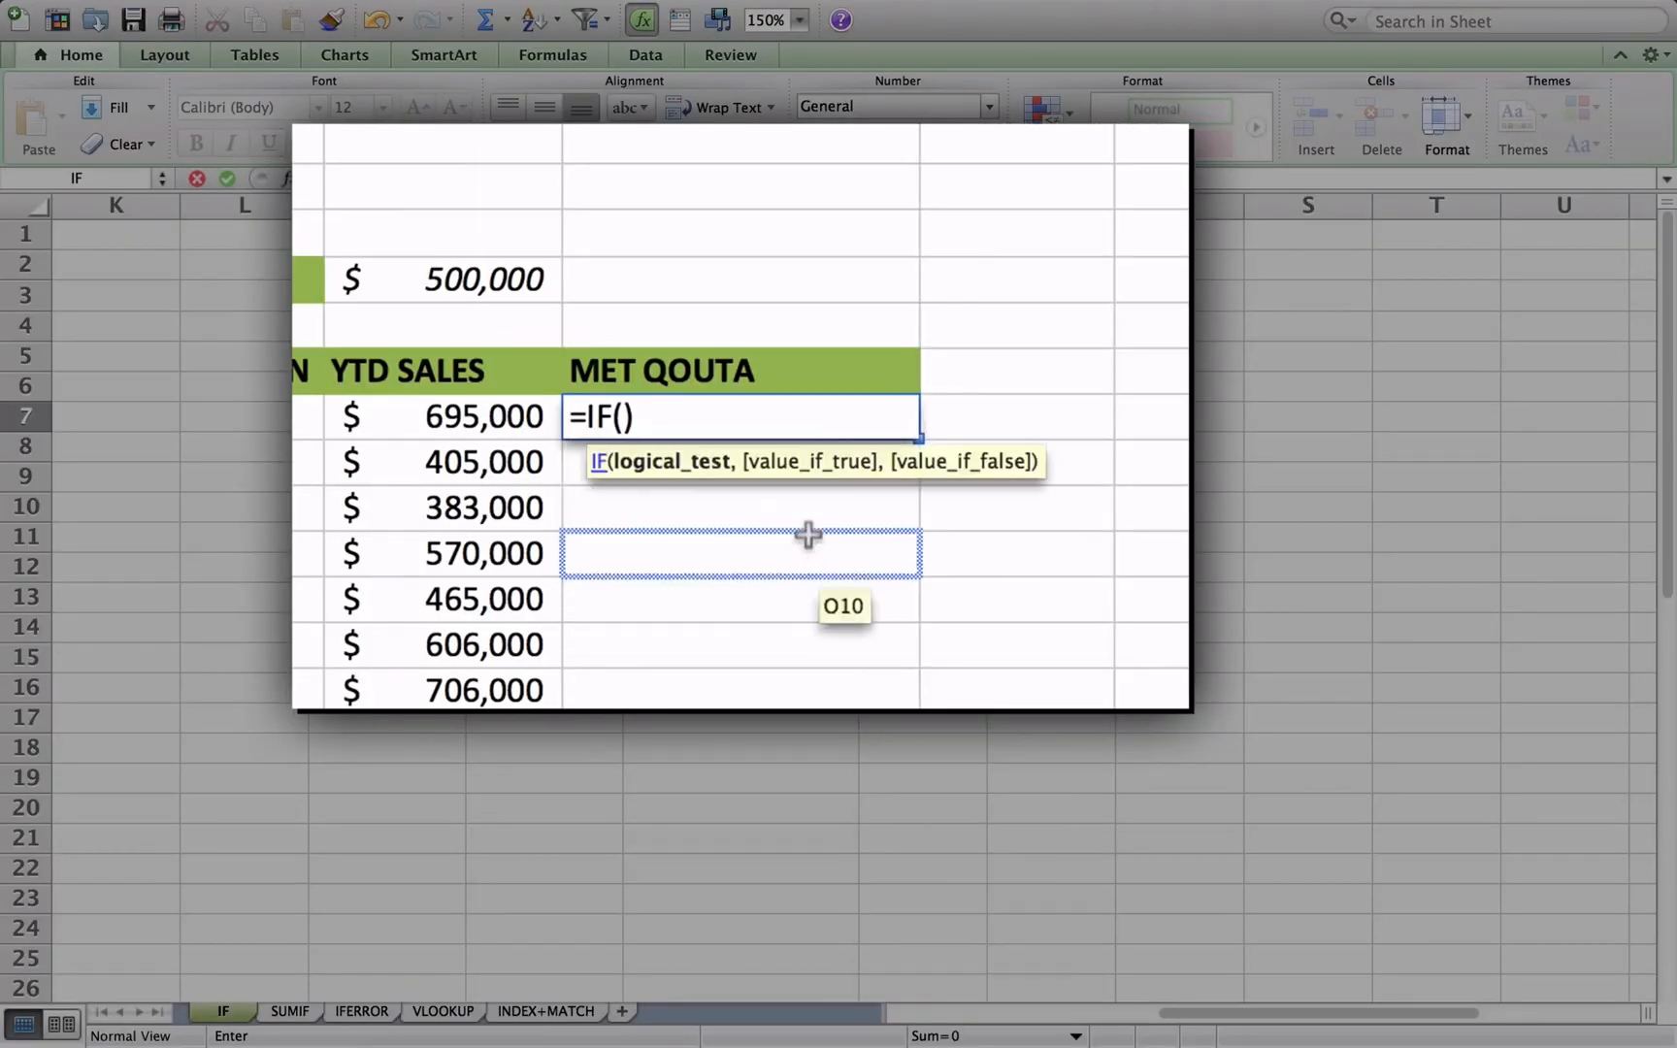
click(476, 420)
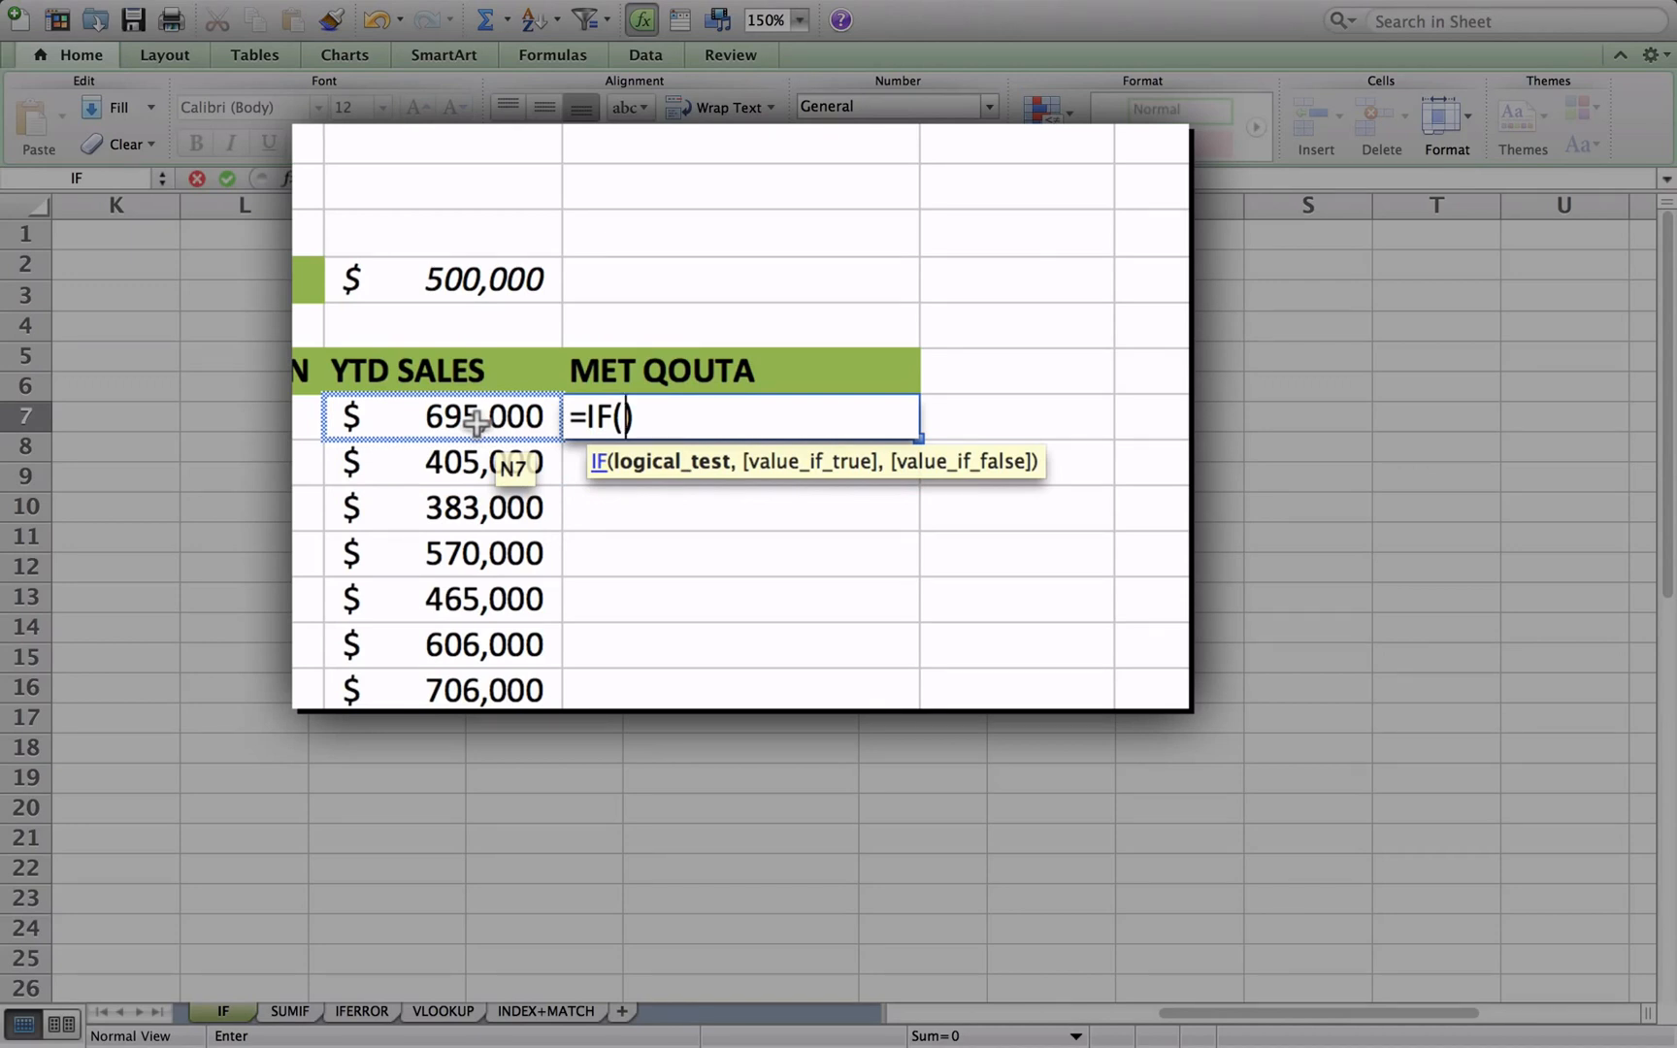
click(475, 423)
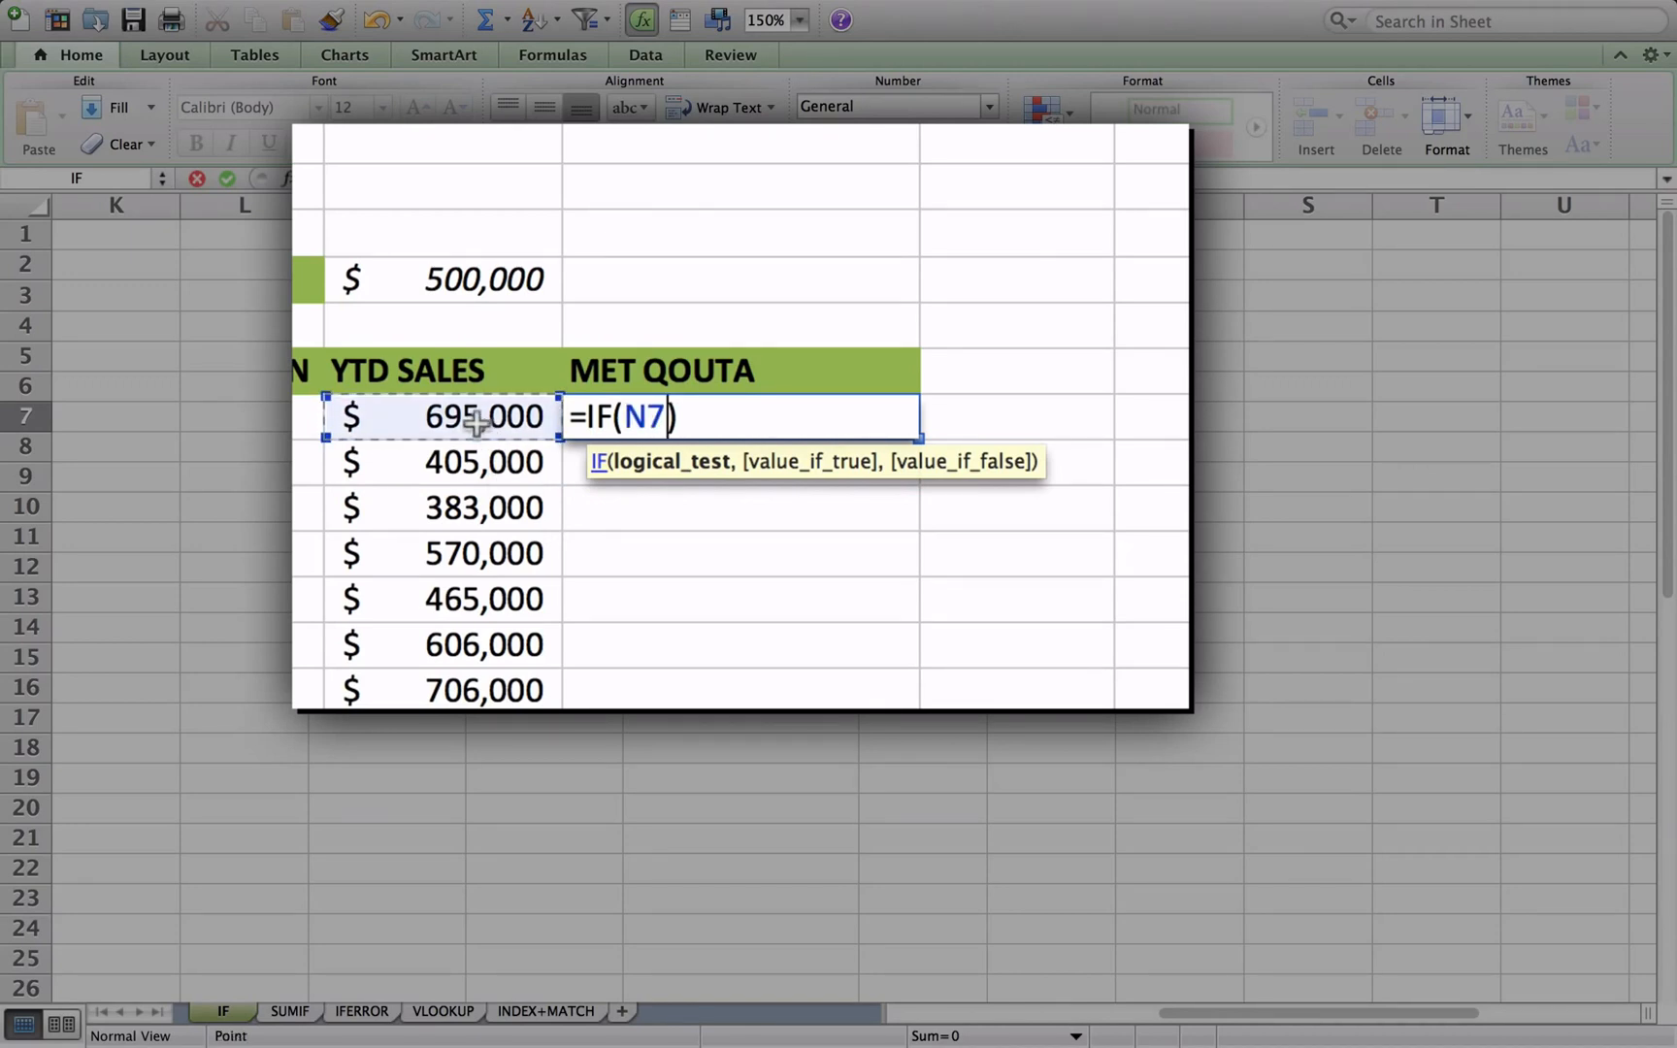
text(>=)
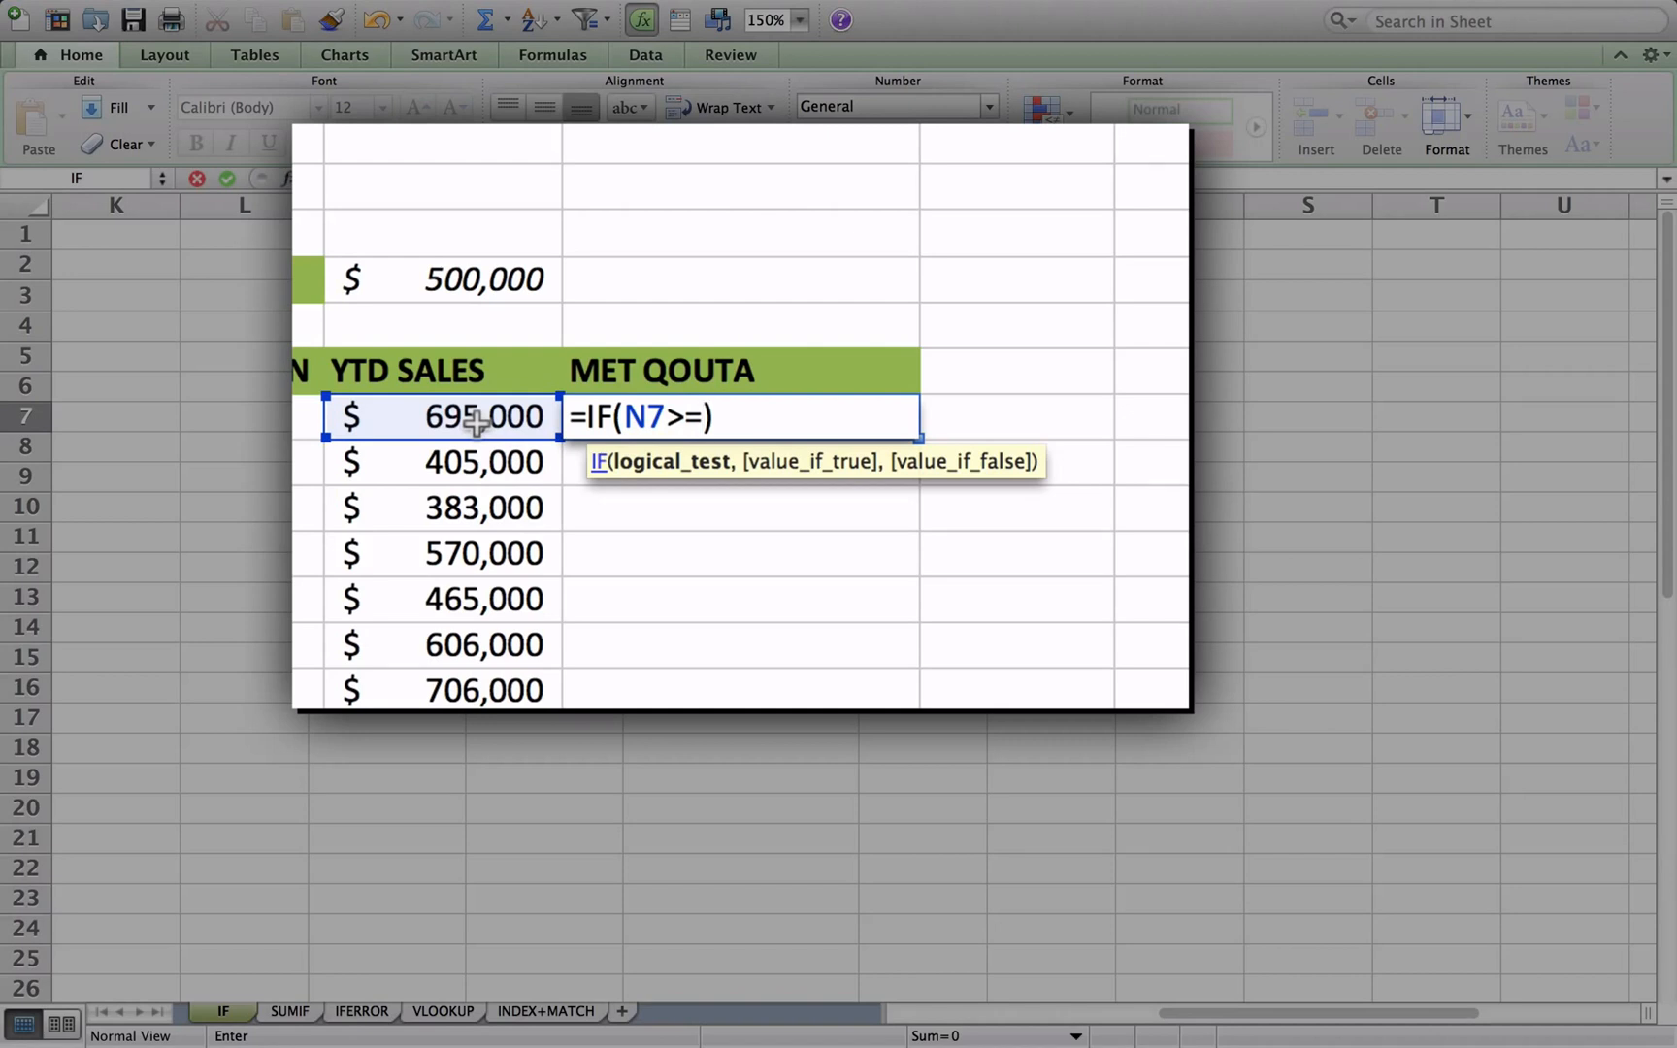
click(458, 286)
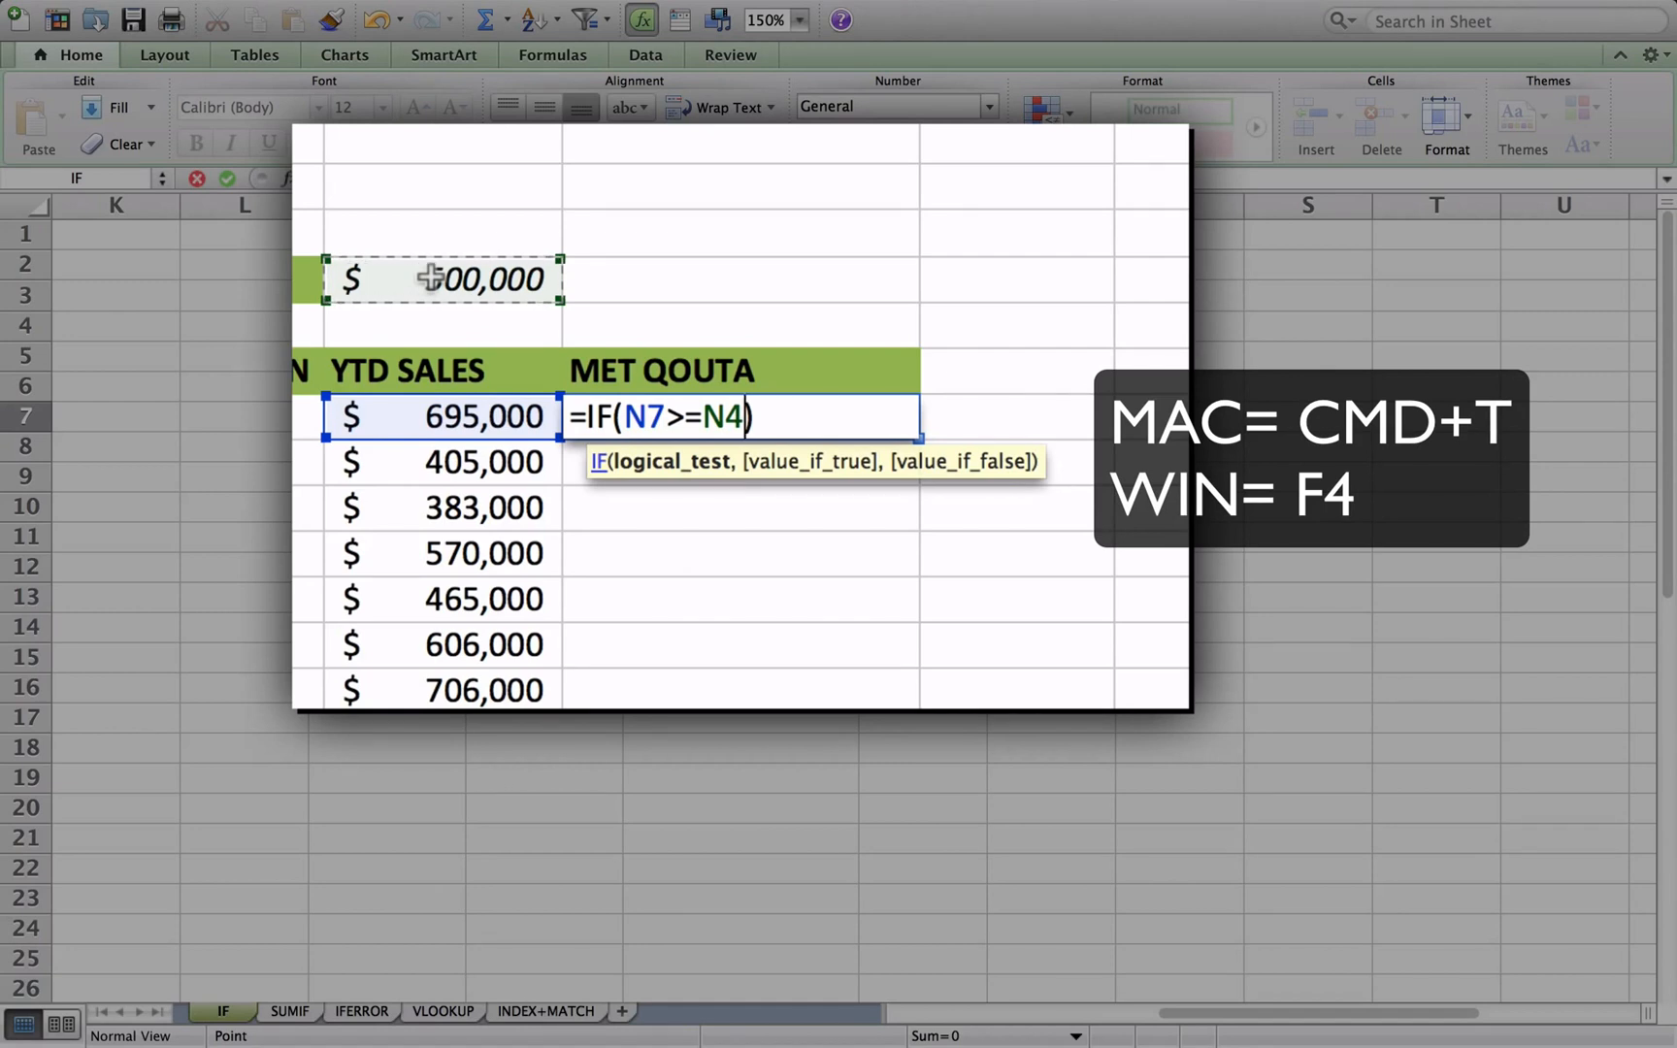
key(super+t)
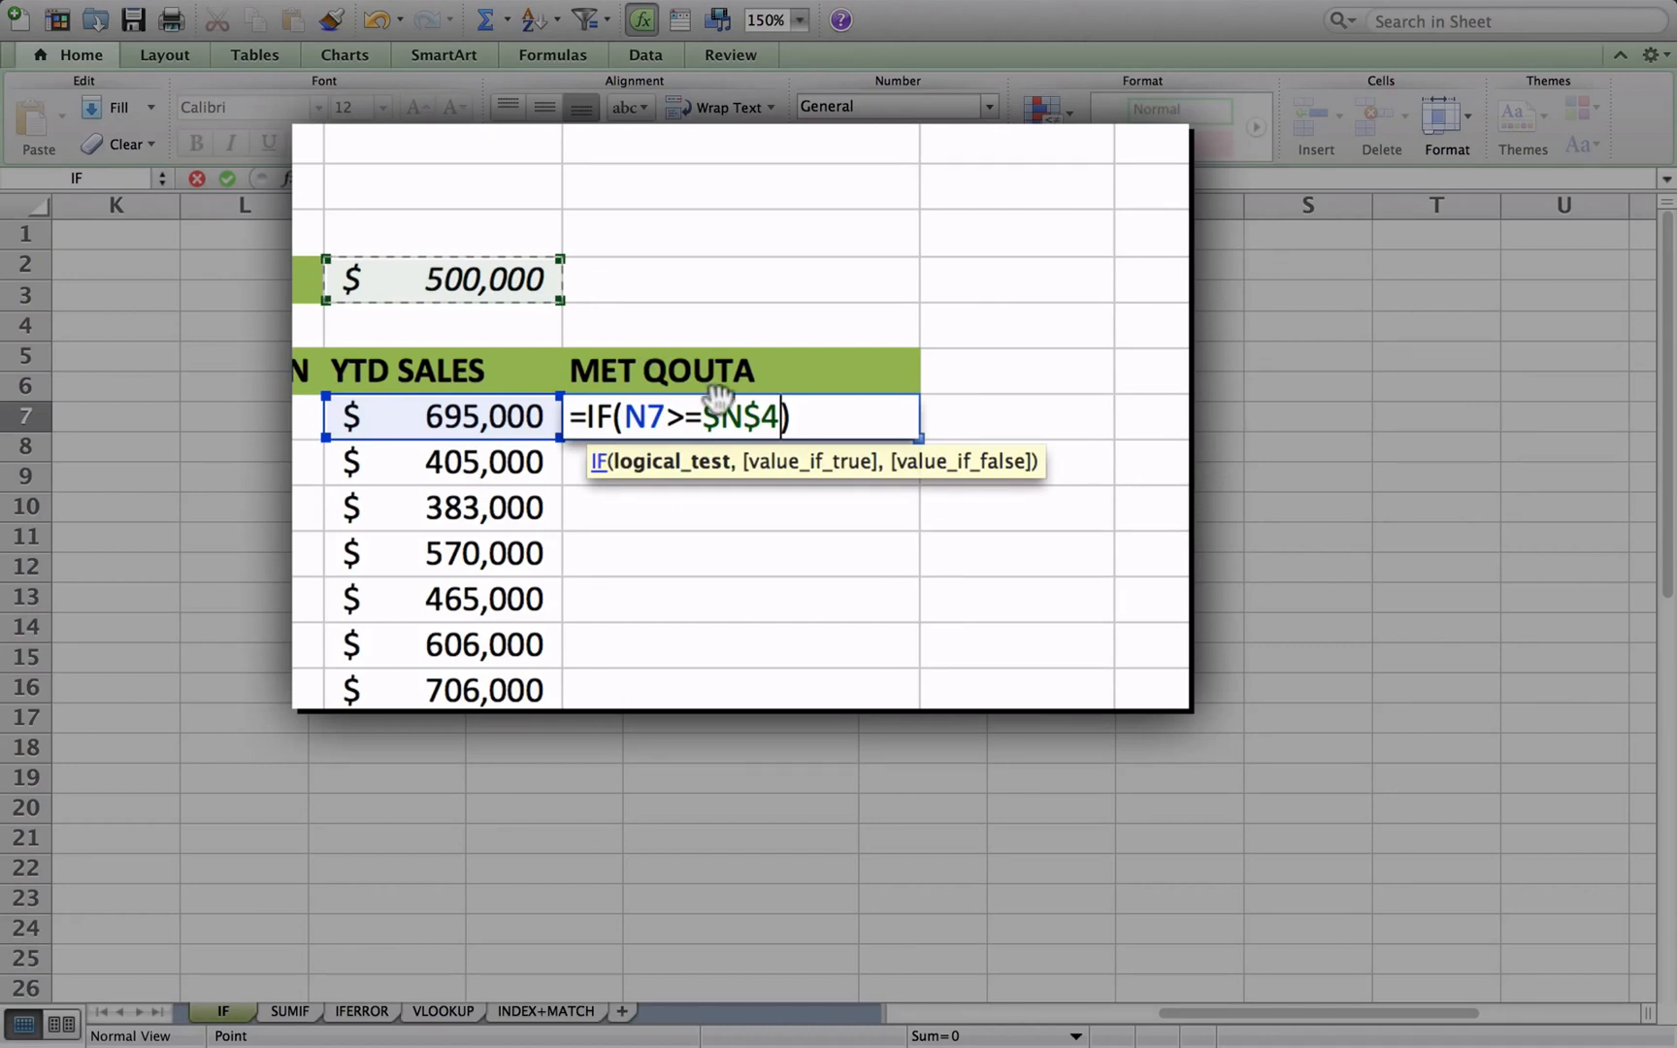
- Complete the O7 IF formula with "MET QOUTA" as the true value and "DID NOT MEET" as the false value
text(,)
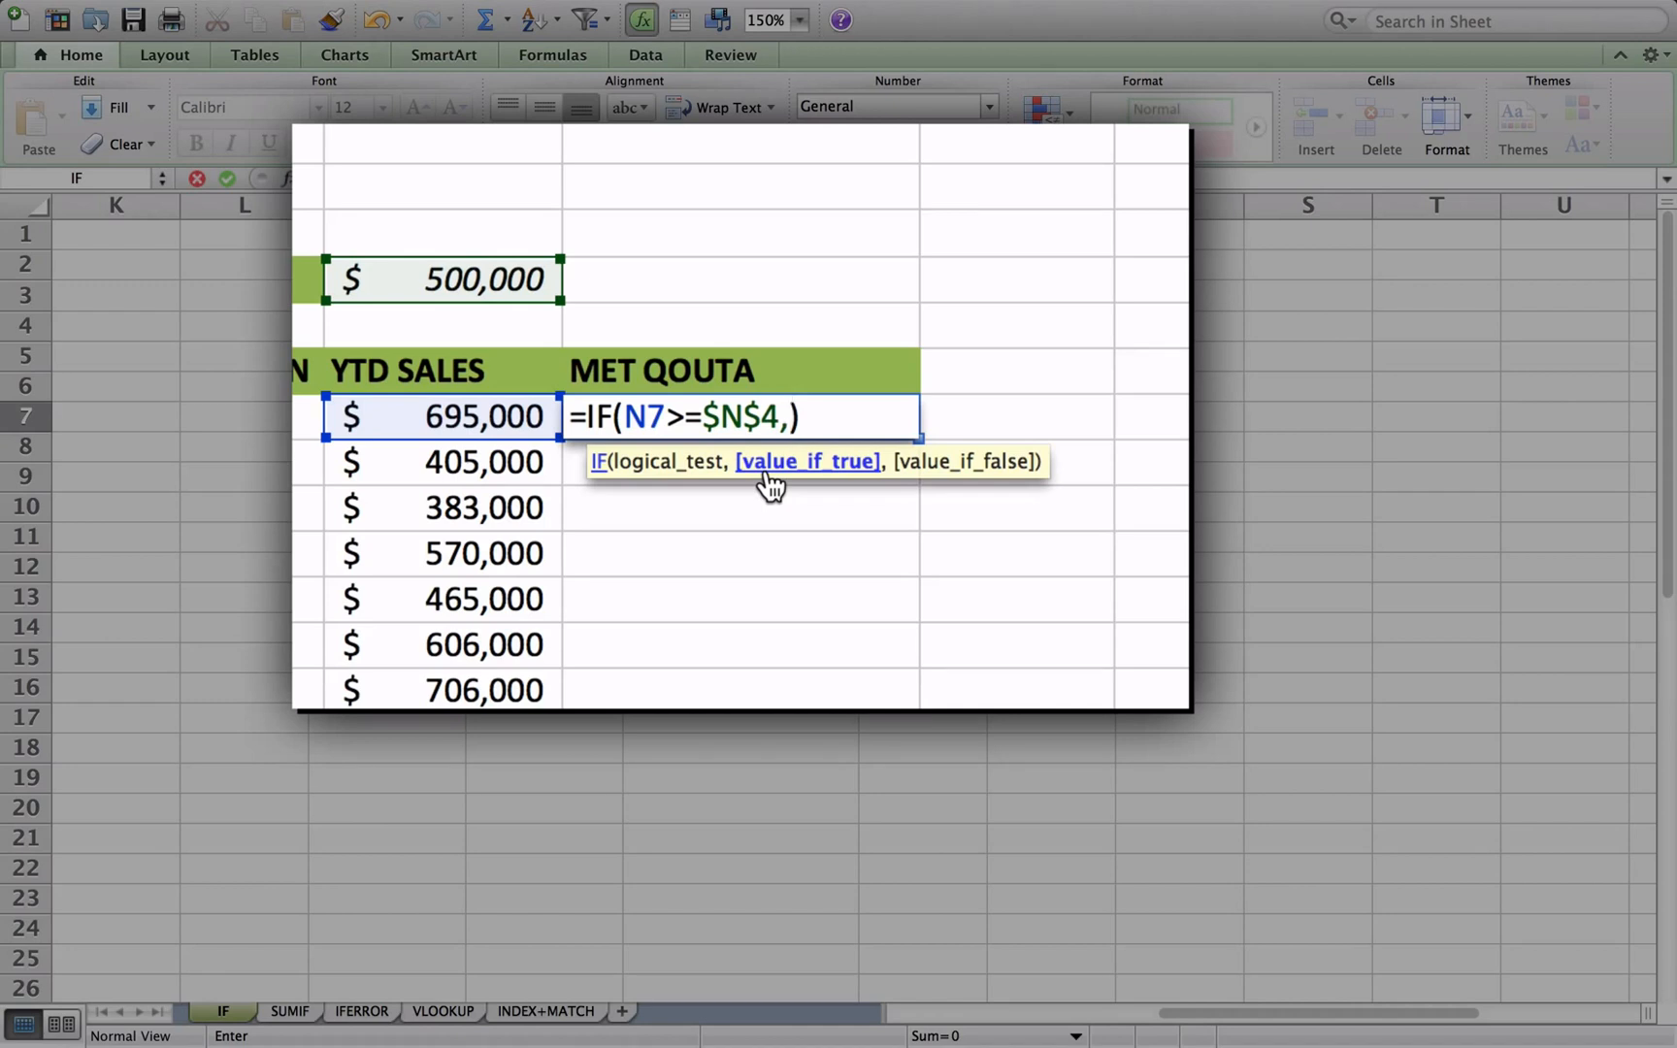
text("MET QOUTA)
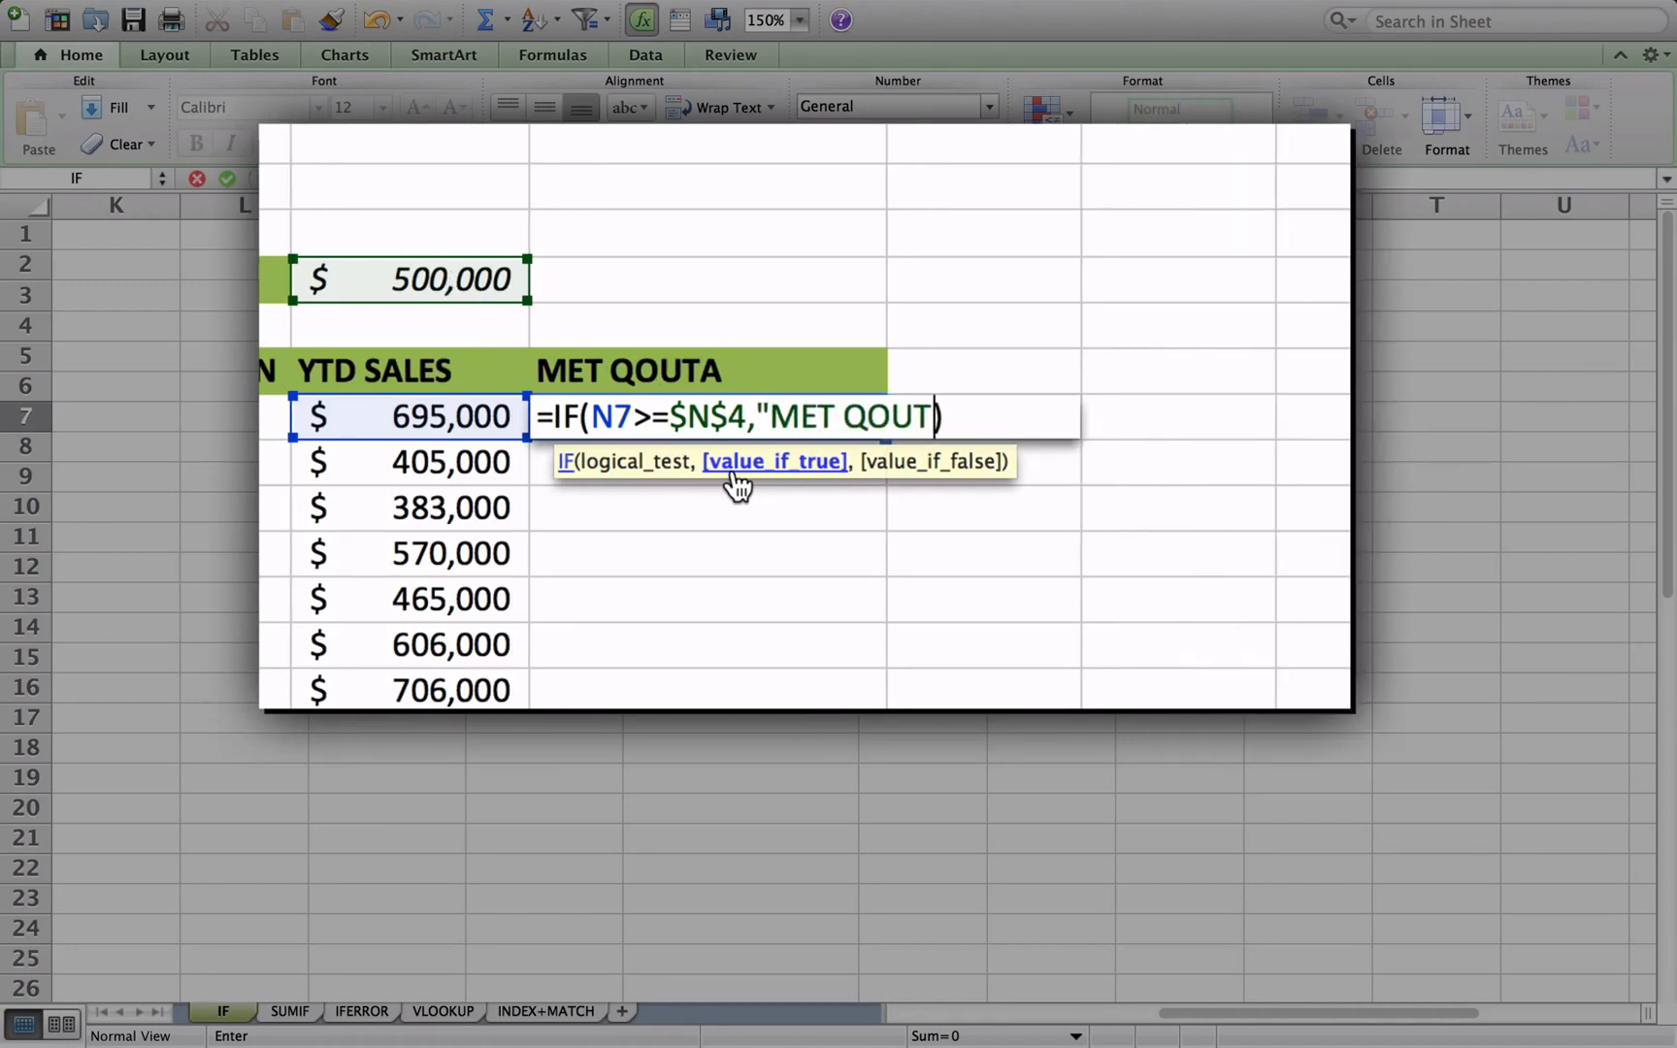
text(",)
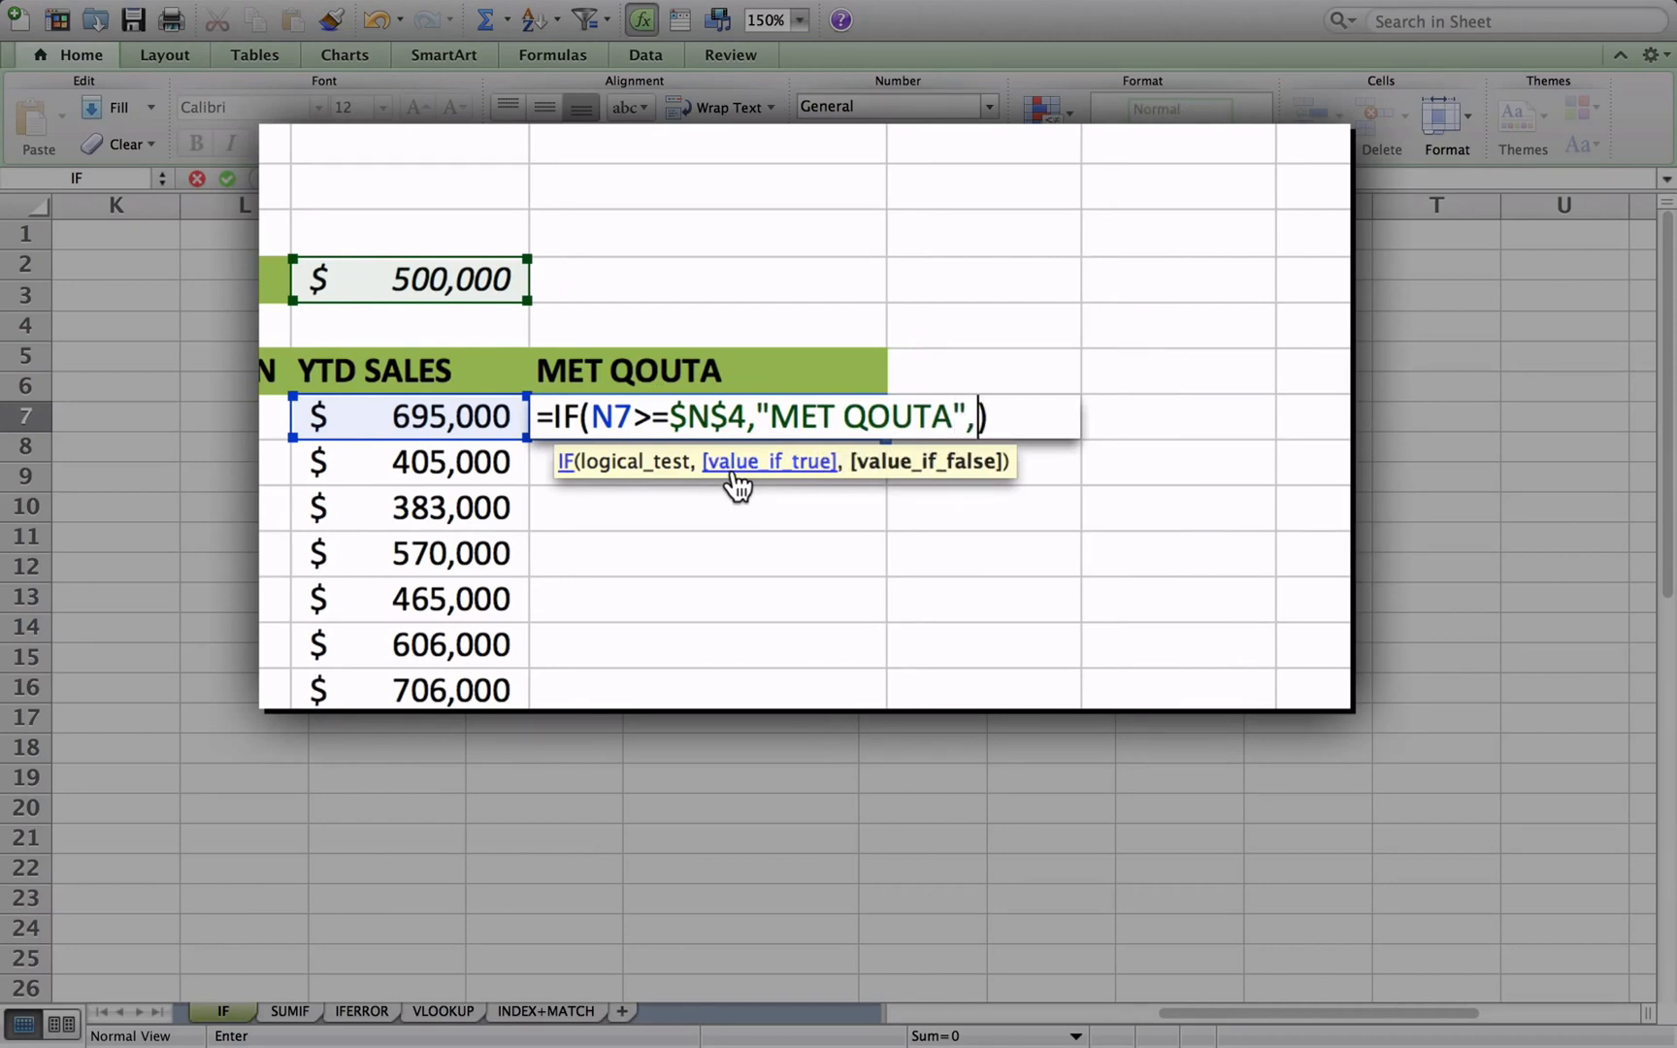
text("DID )
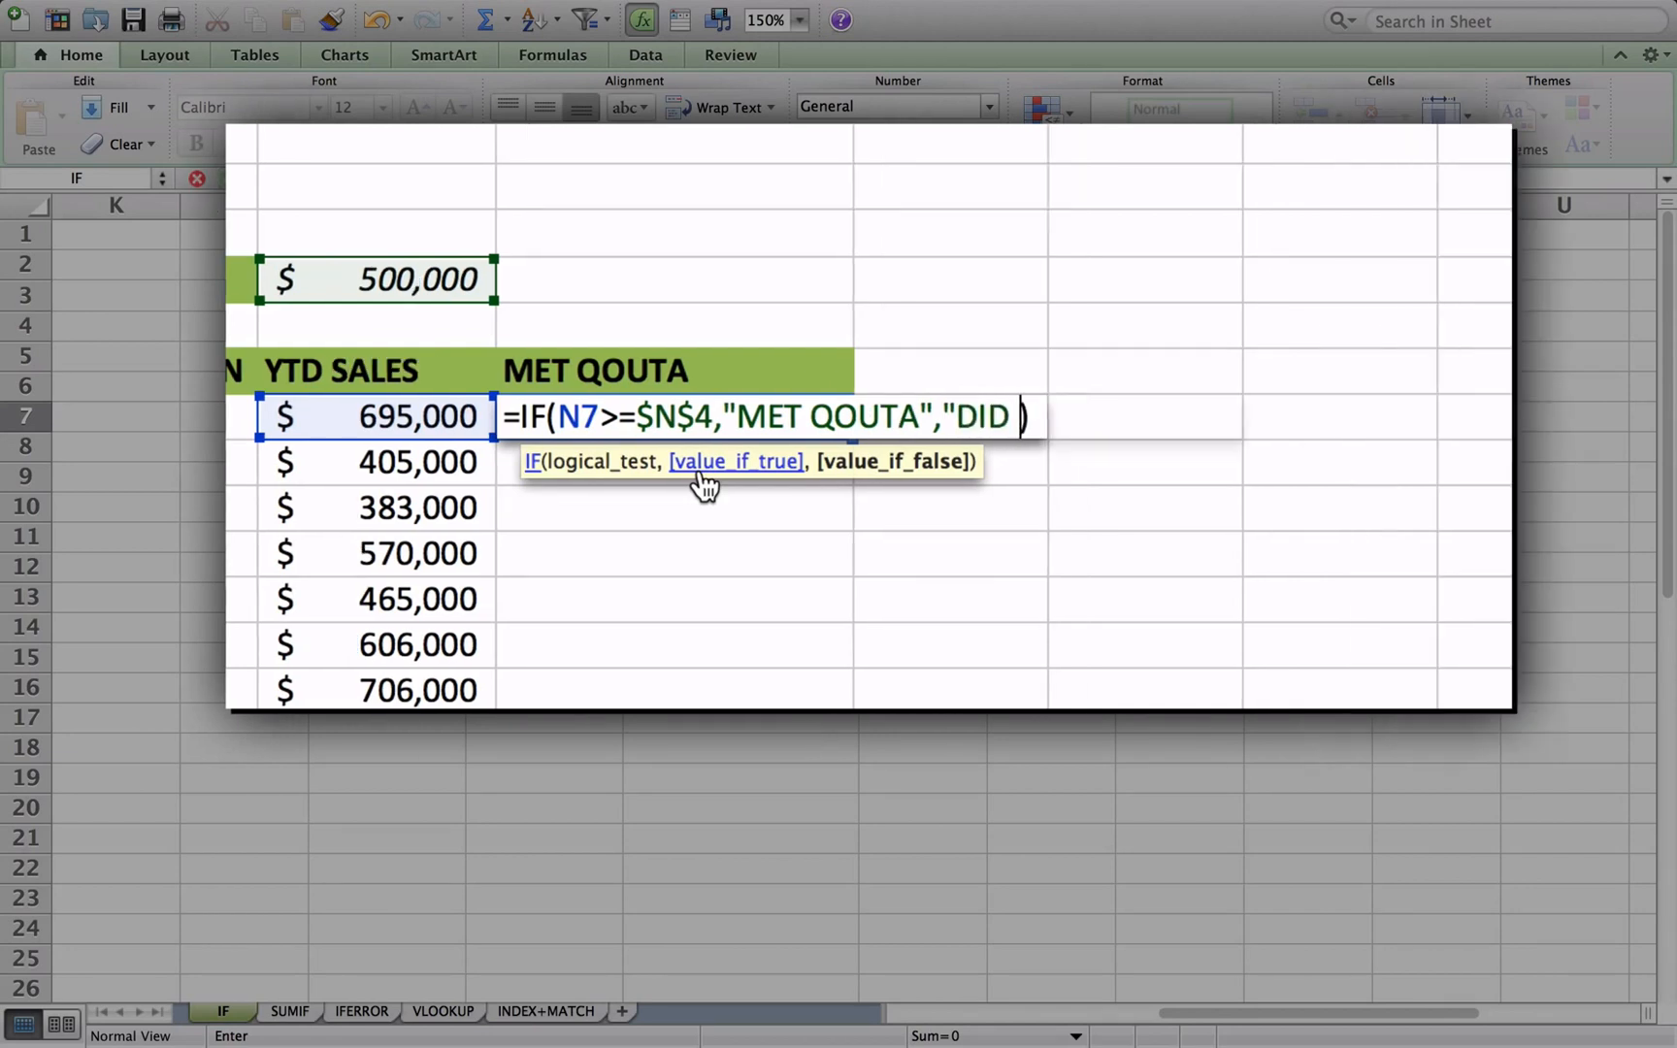
text(NOT MEET)
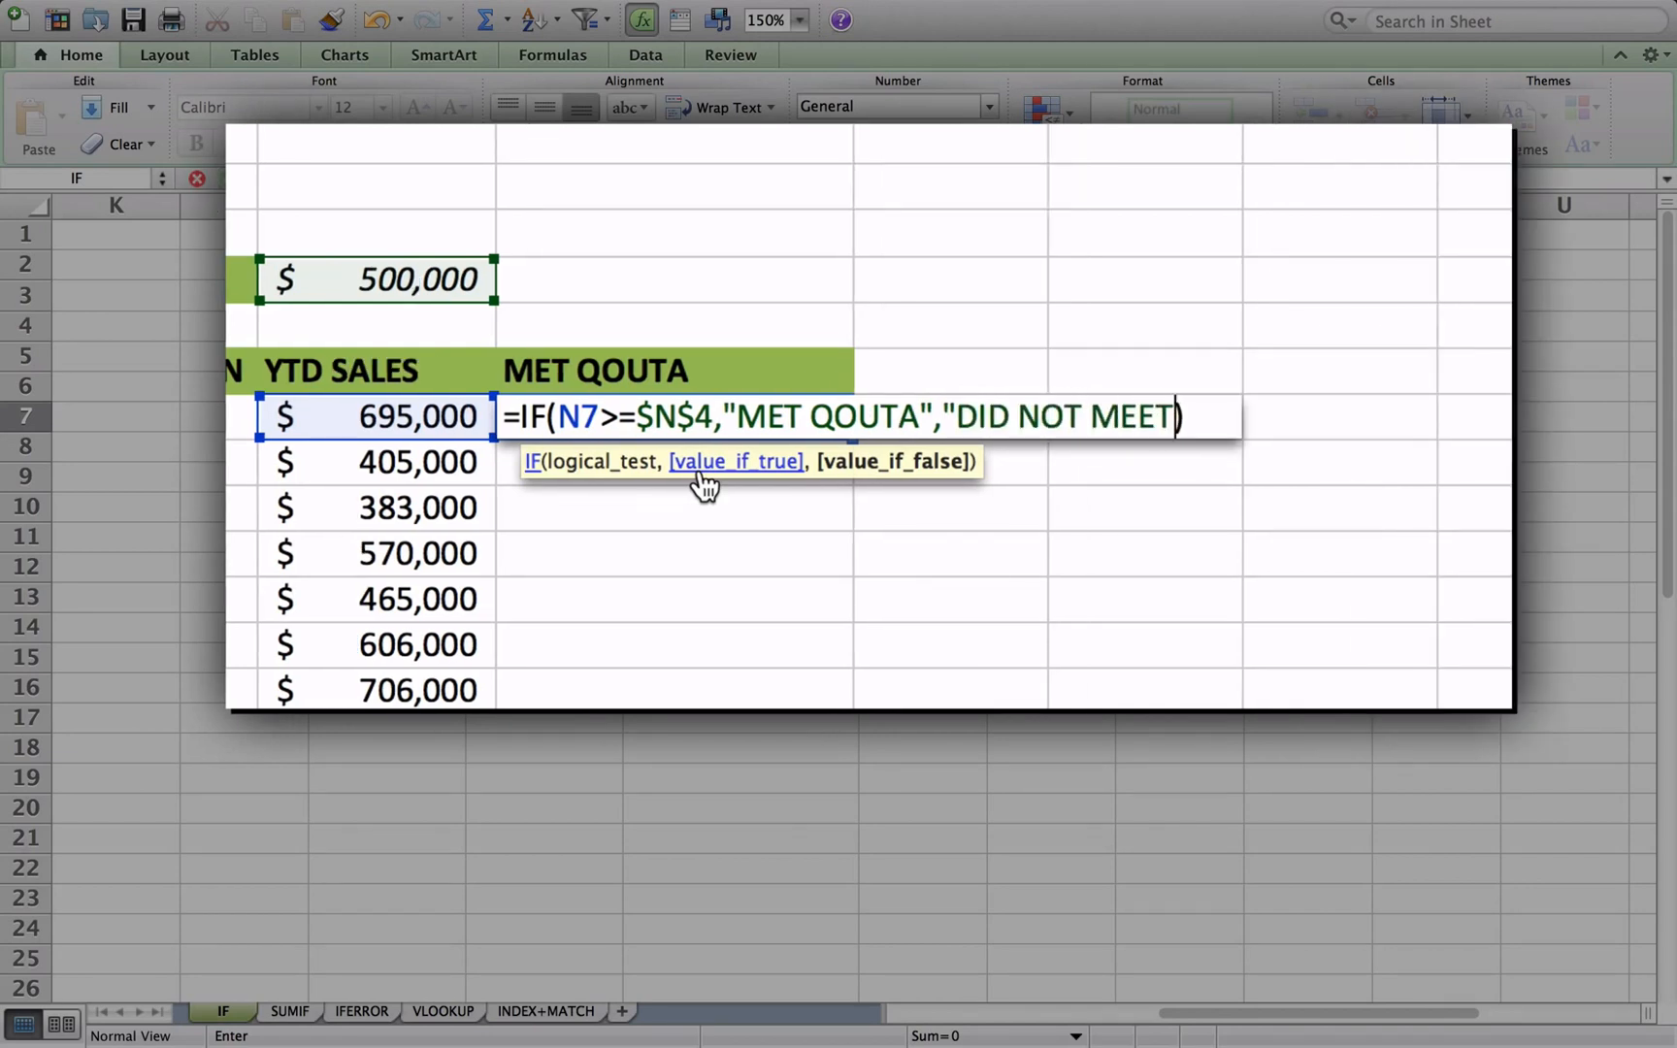
text(")
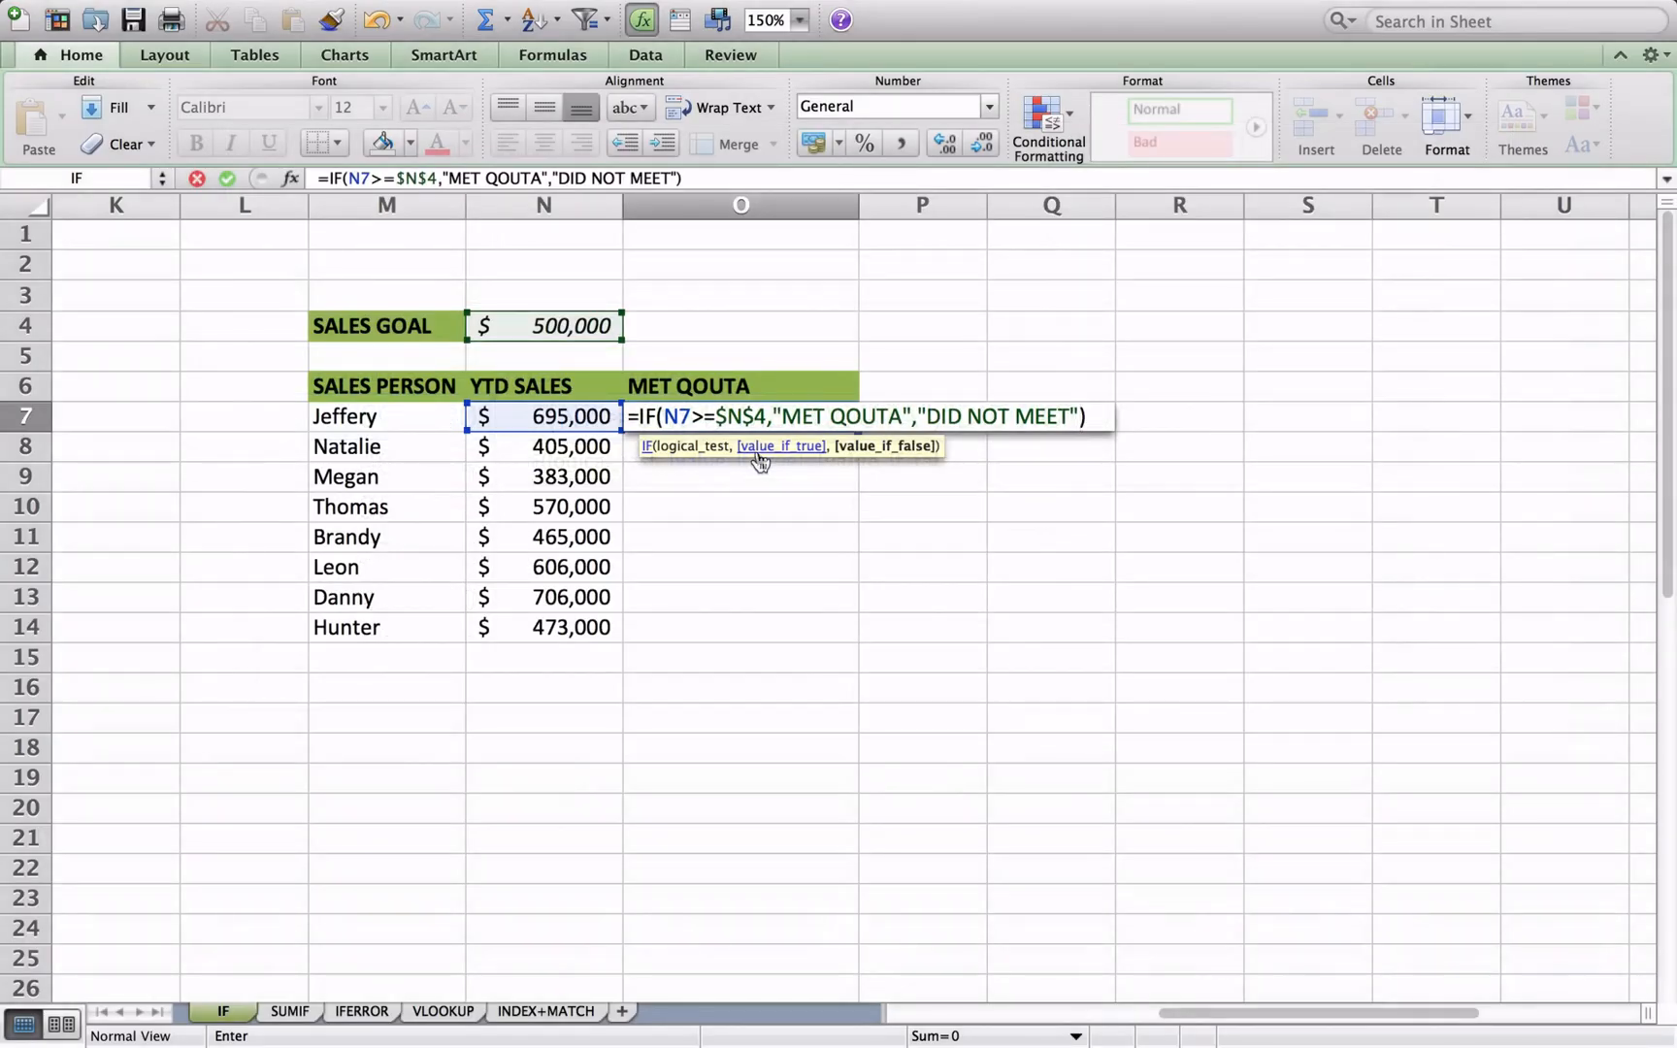
key(Return)
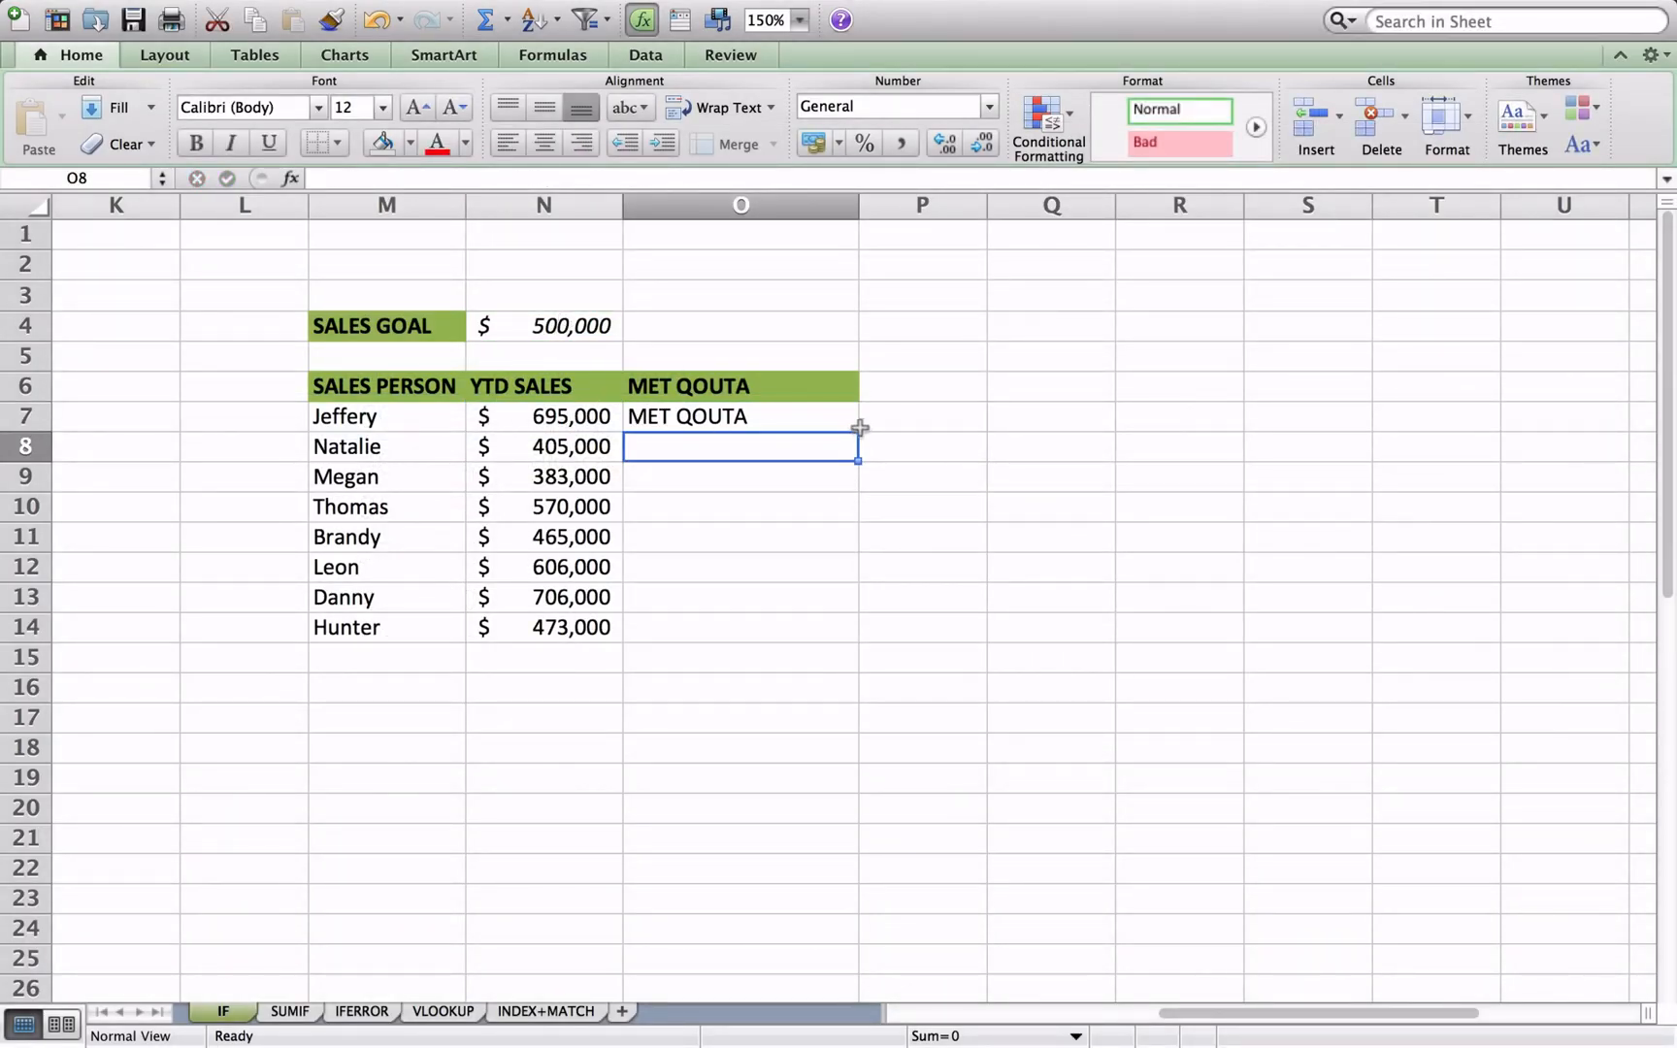
- Fill the O7 quota formula down the MET QOUTA column to the last salesperson, row 14
click(820, 423)
drag(857, 431, 837, 636)
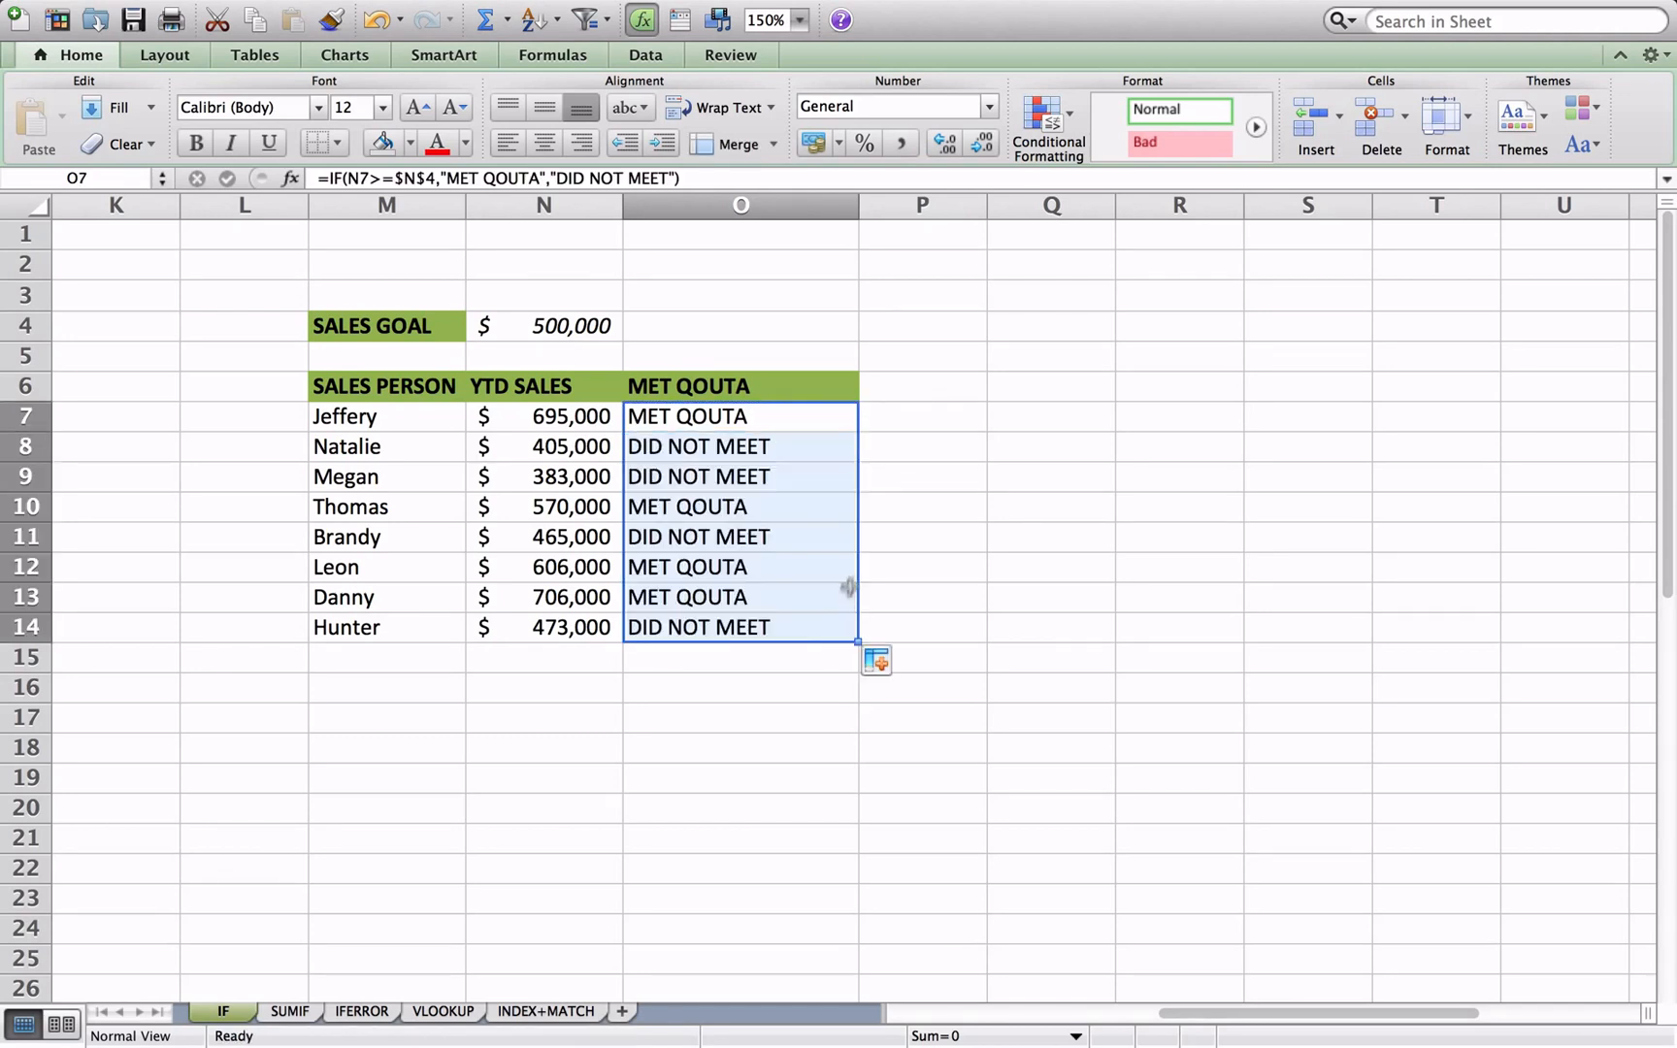
click(902, 481)
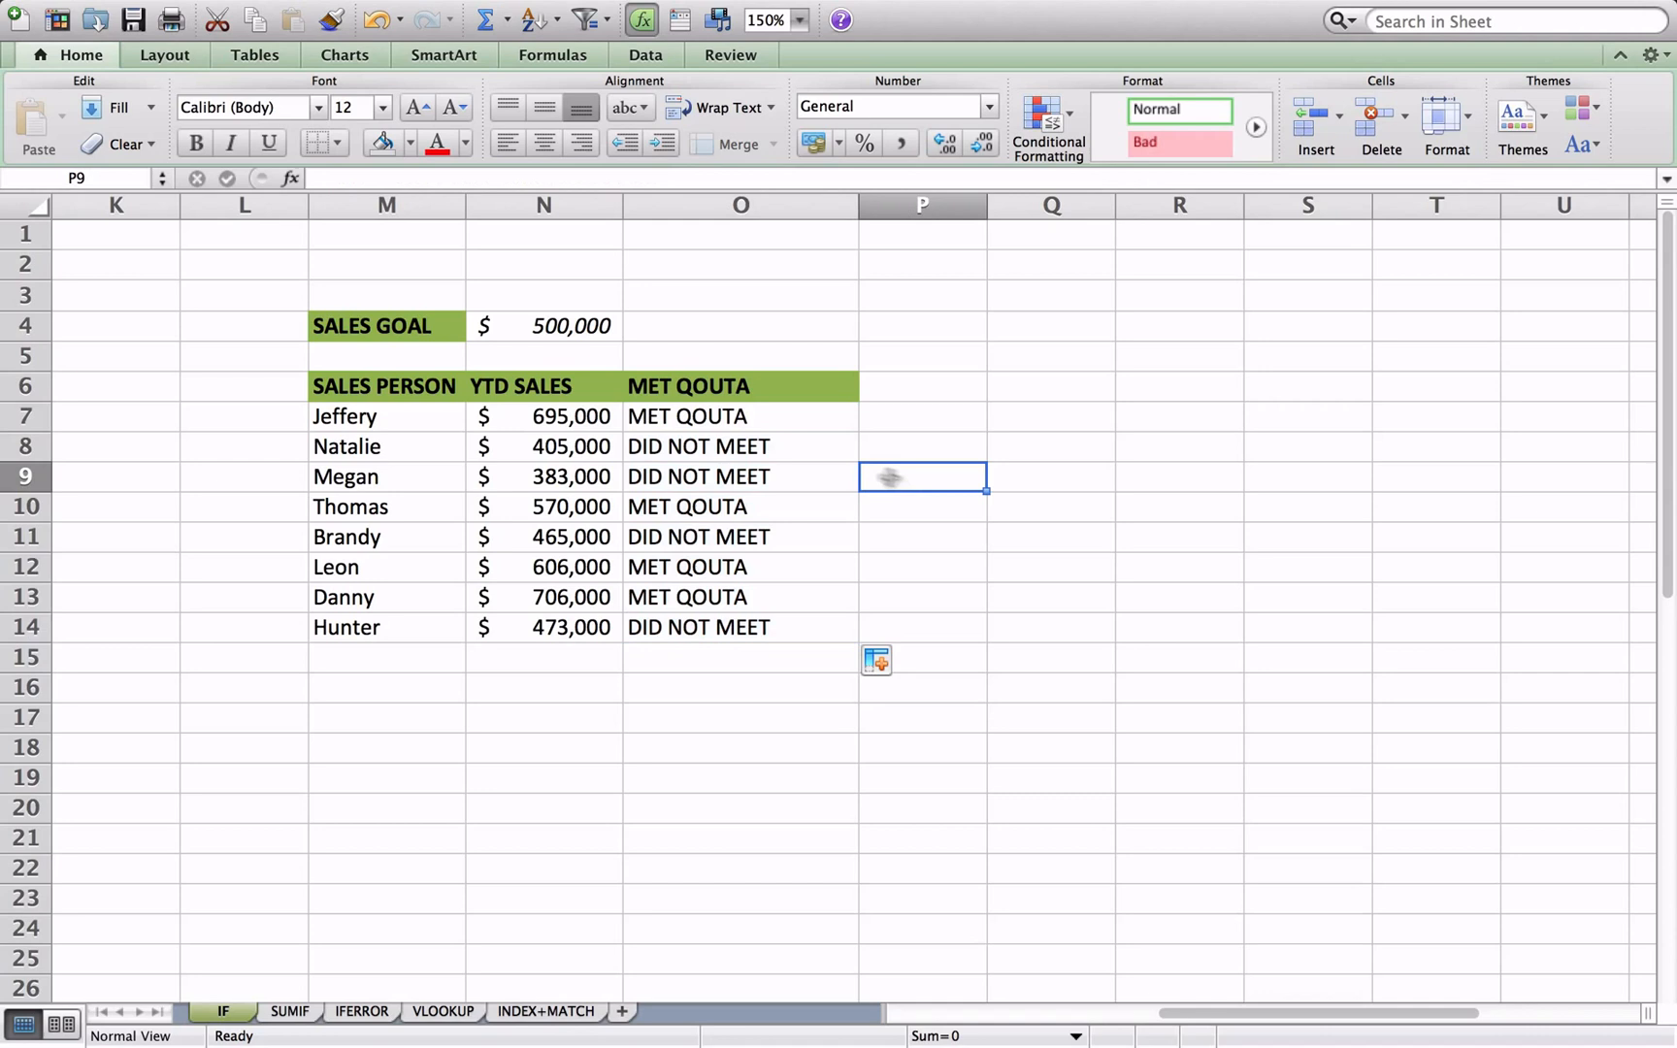
- Check the filled quota formulas, set the YTD sales in N10 to 470,000, and recheck the quota result in that row
click(823, 458)
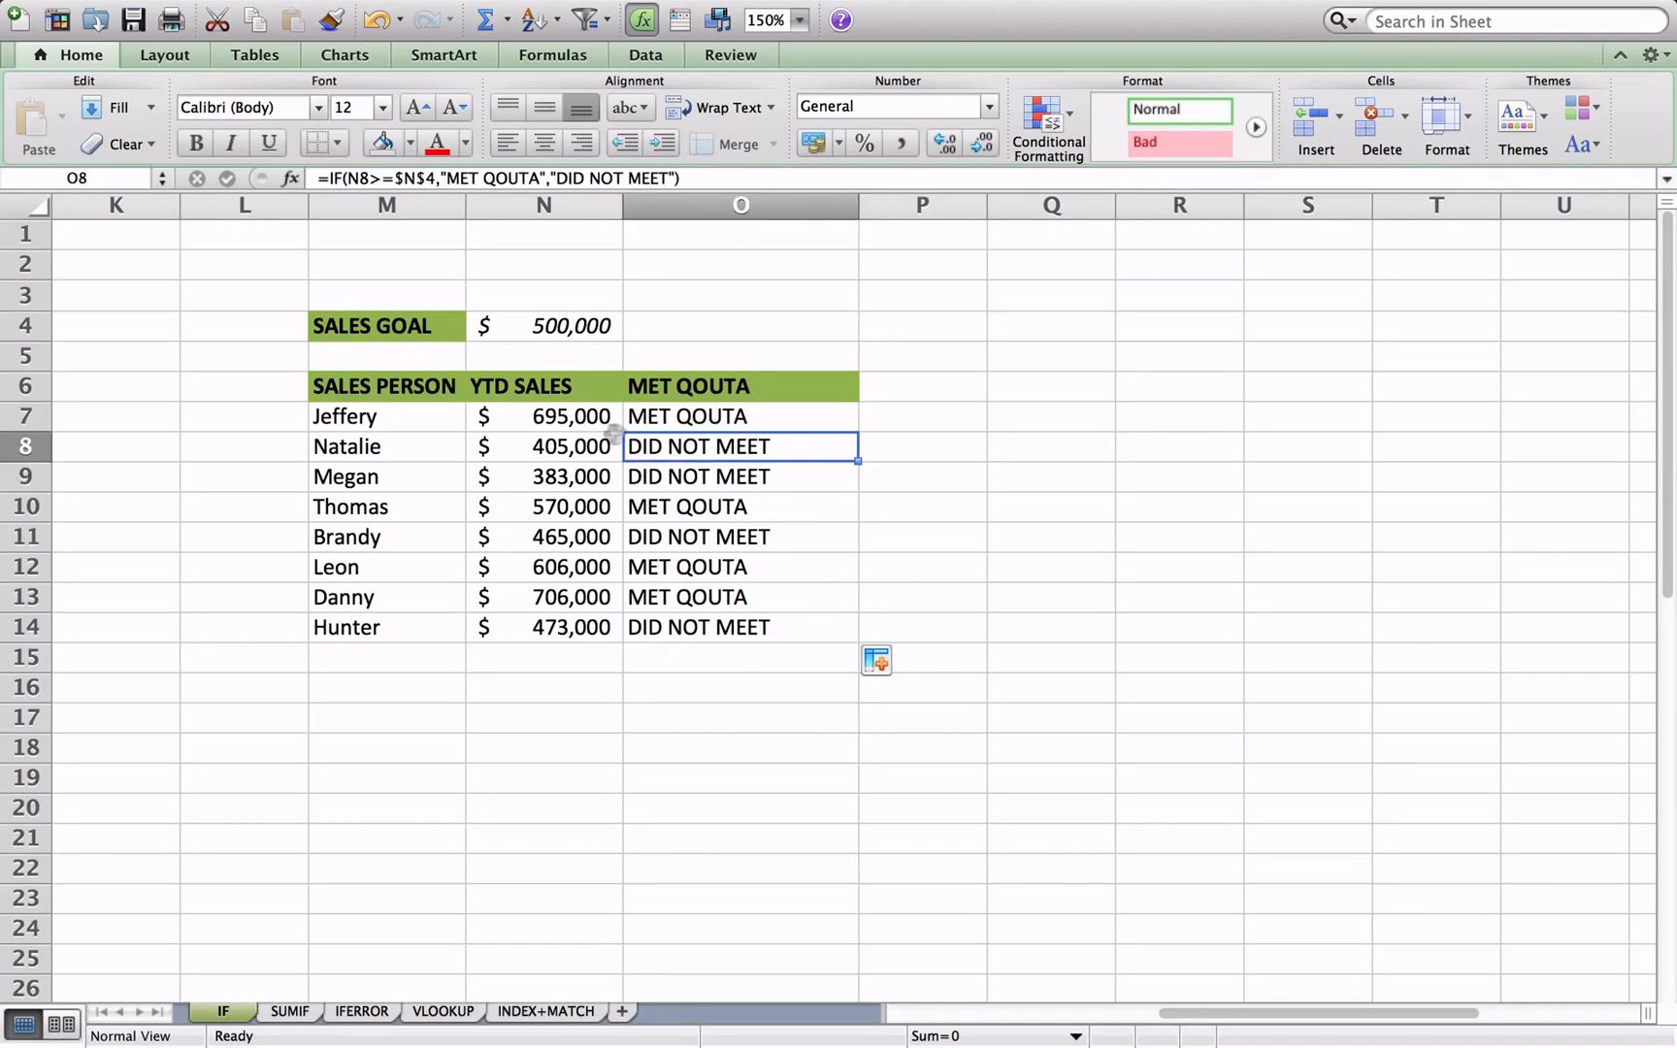
click(598, 475)
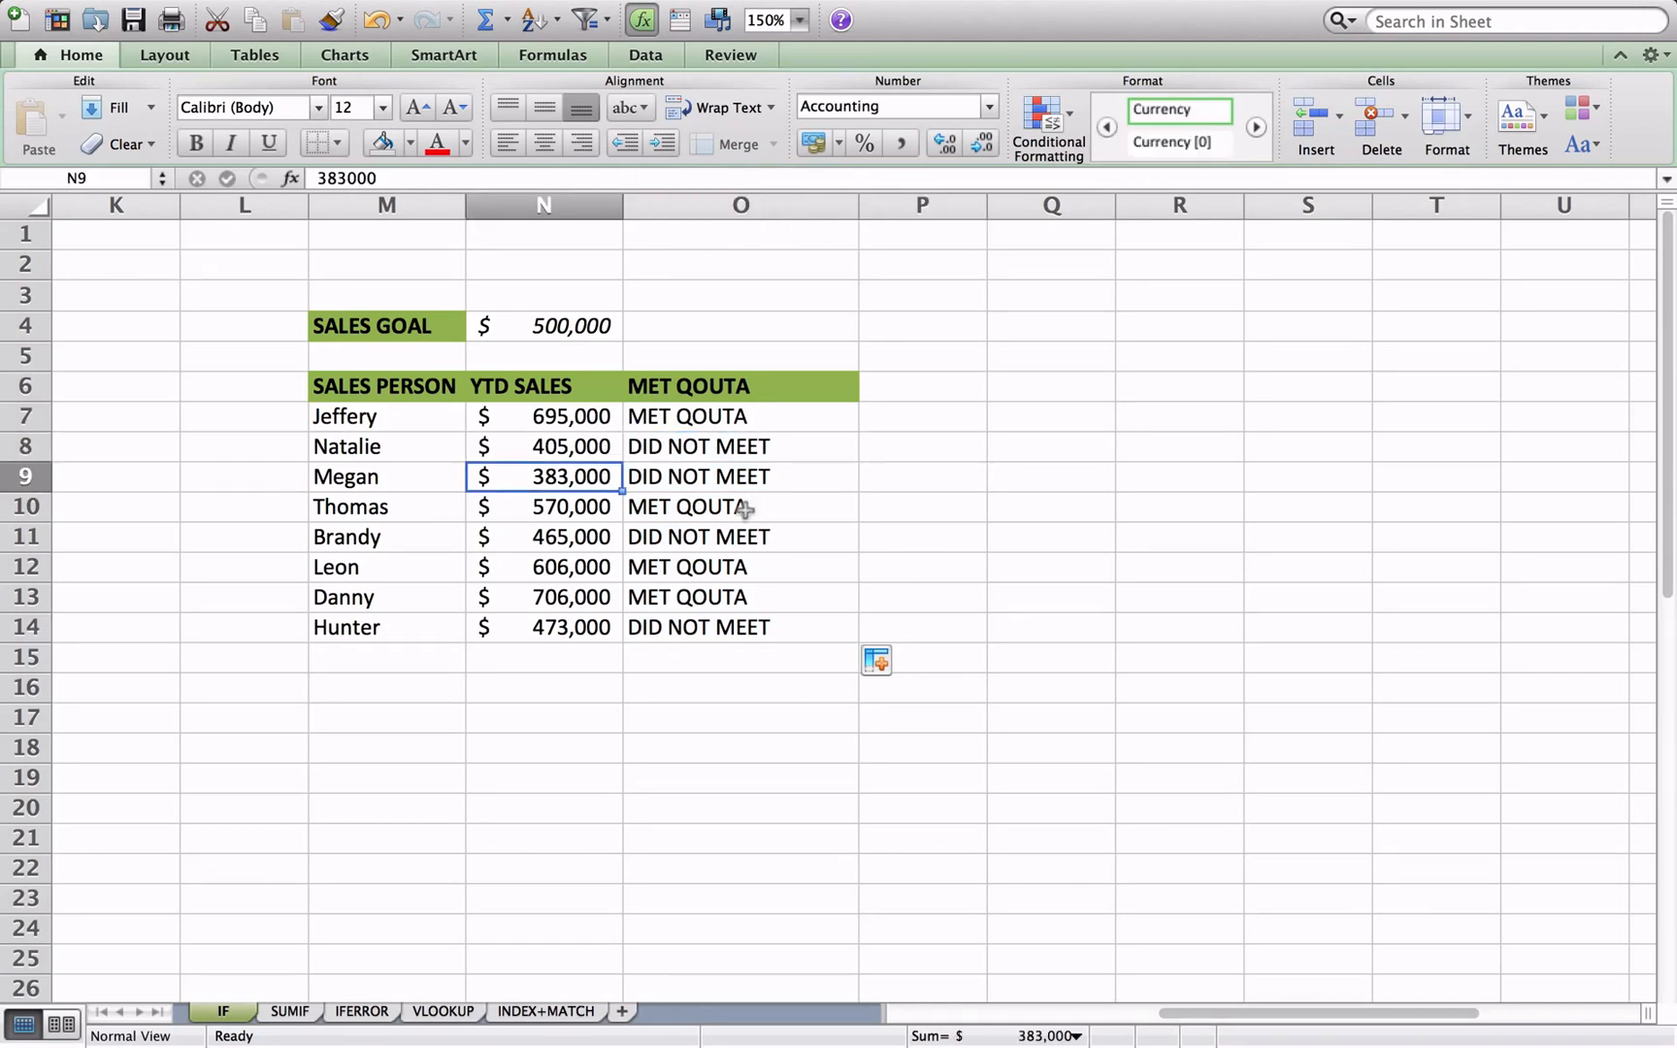
click(714, 517)
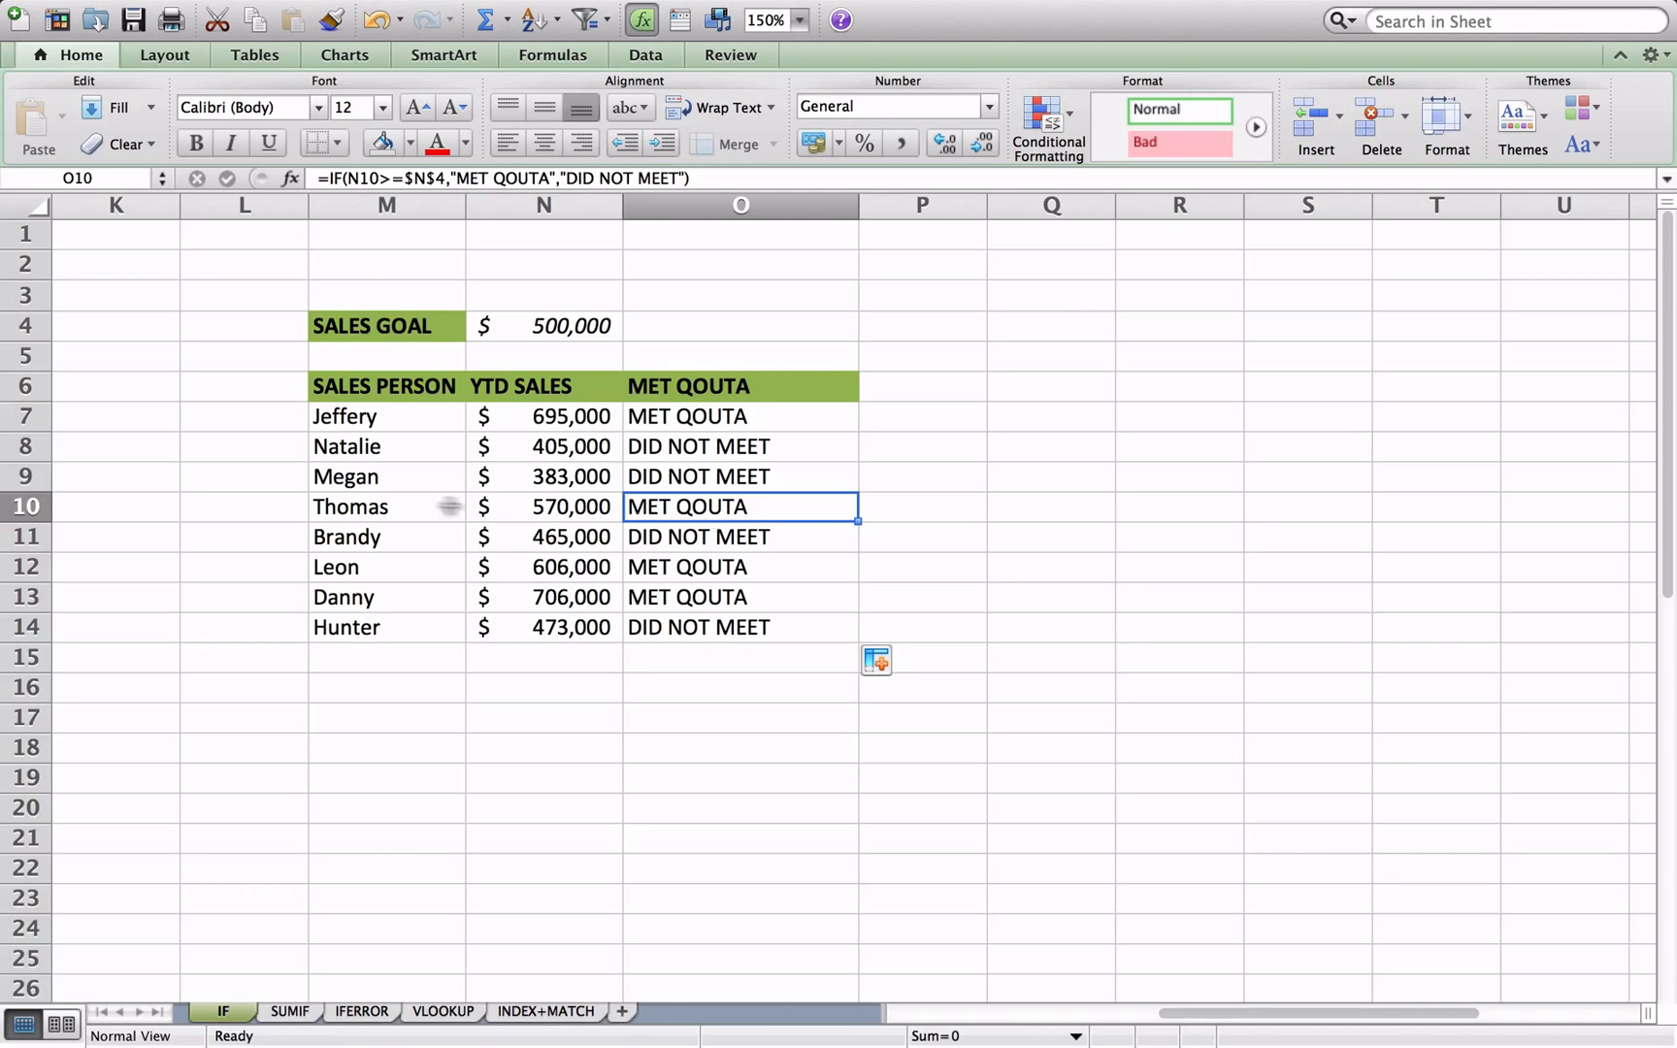
click(533, 519)
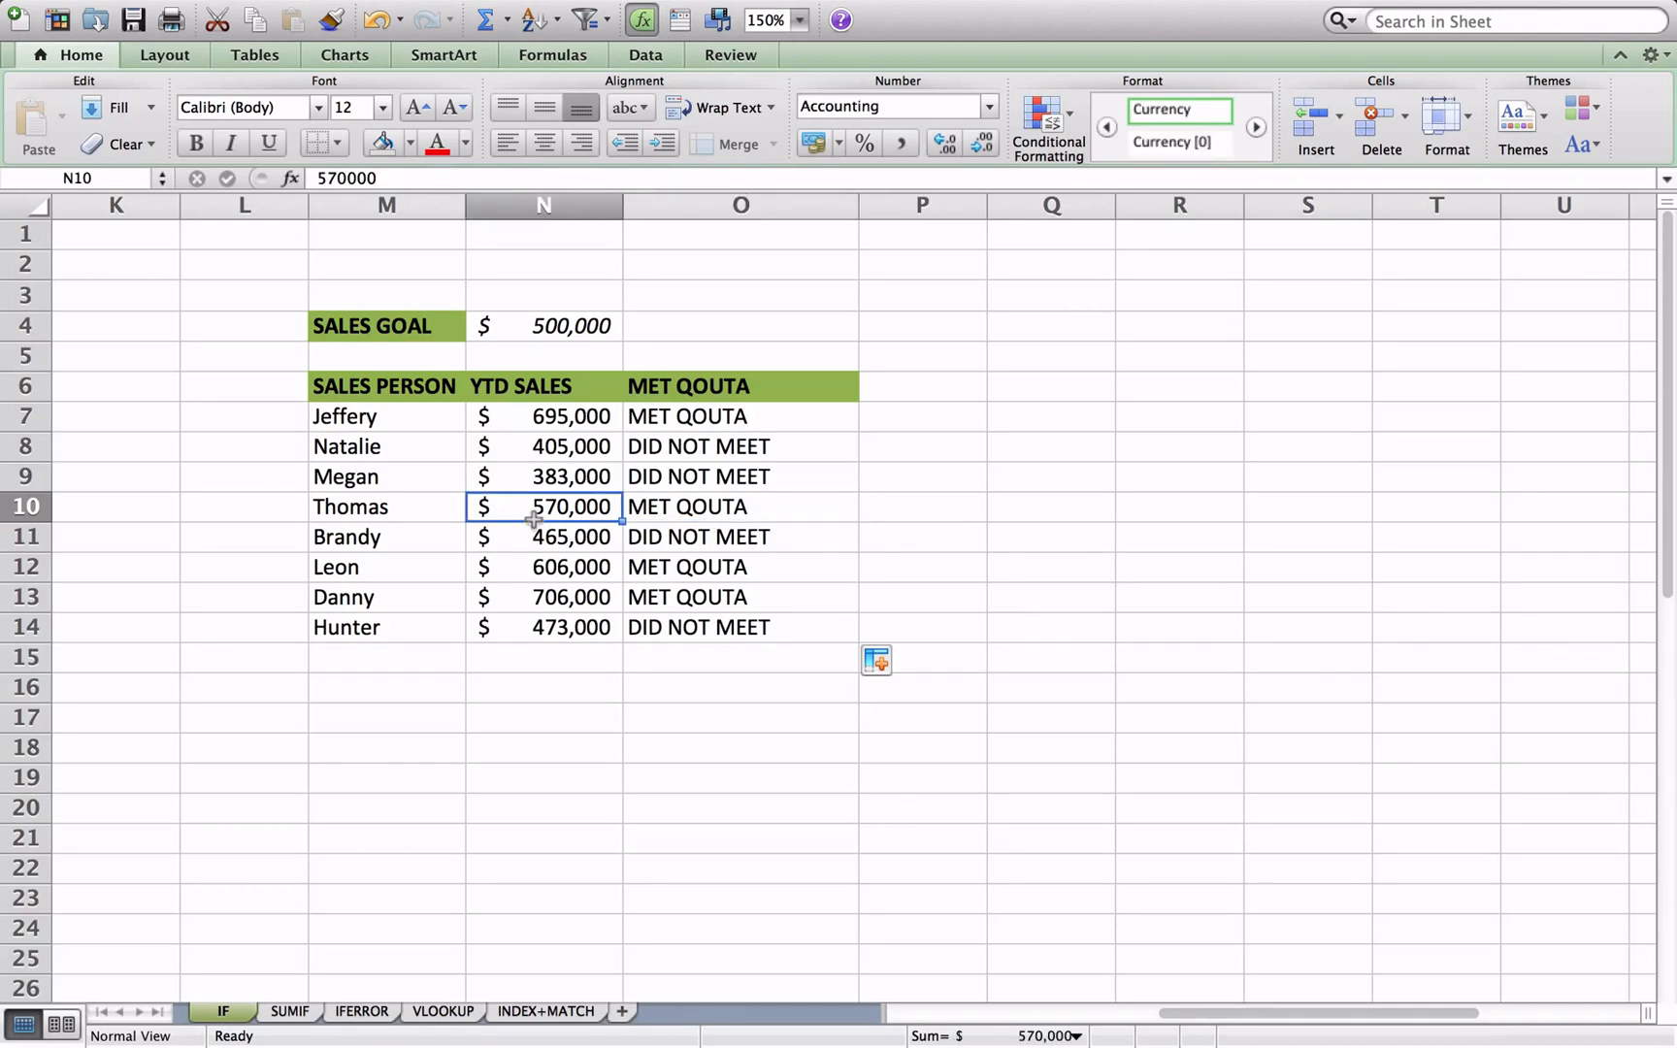
text(470,00)
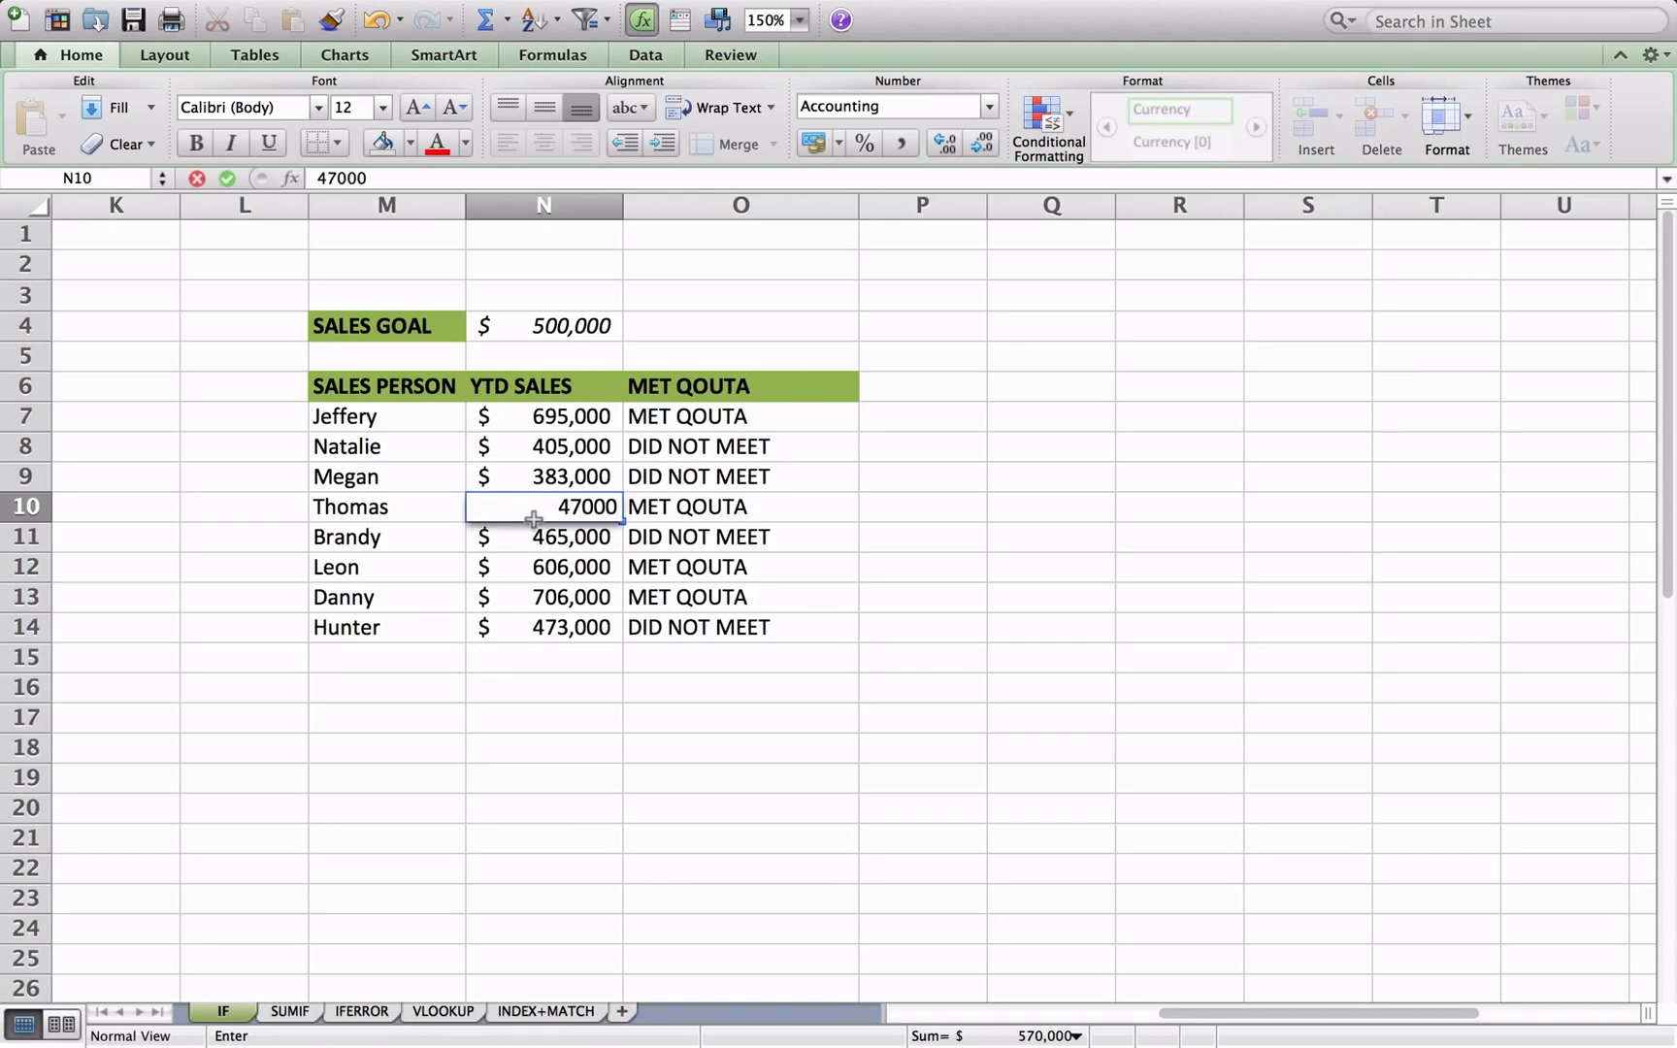
text(0)
key(Return)
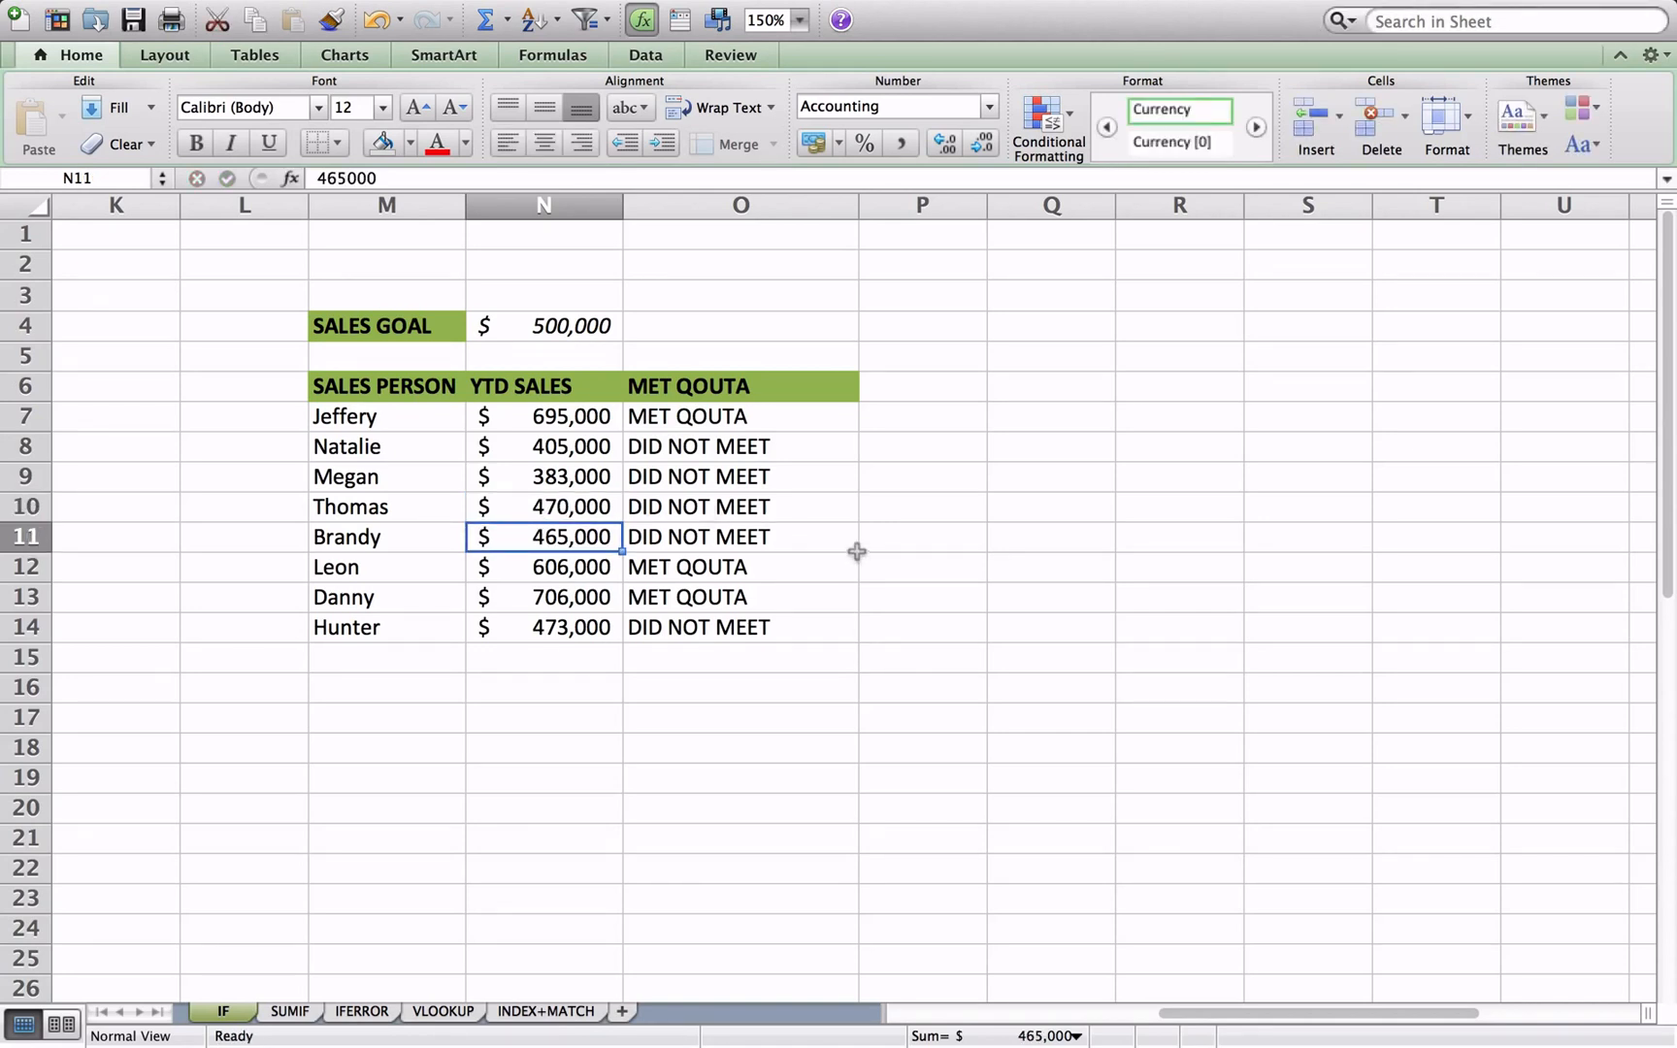
click(817, 517)
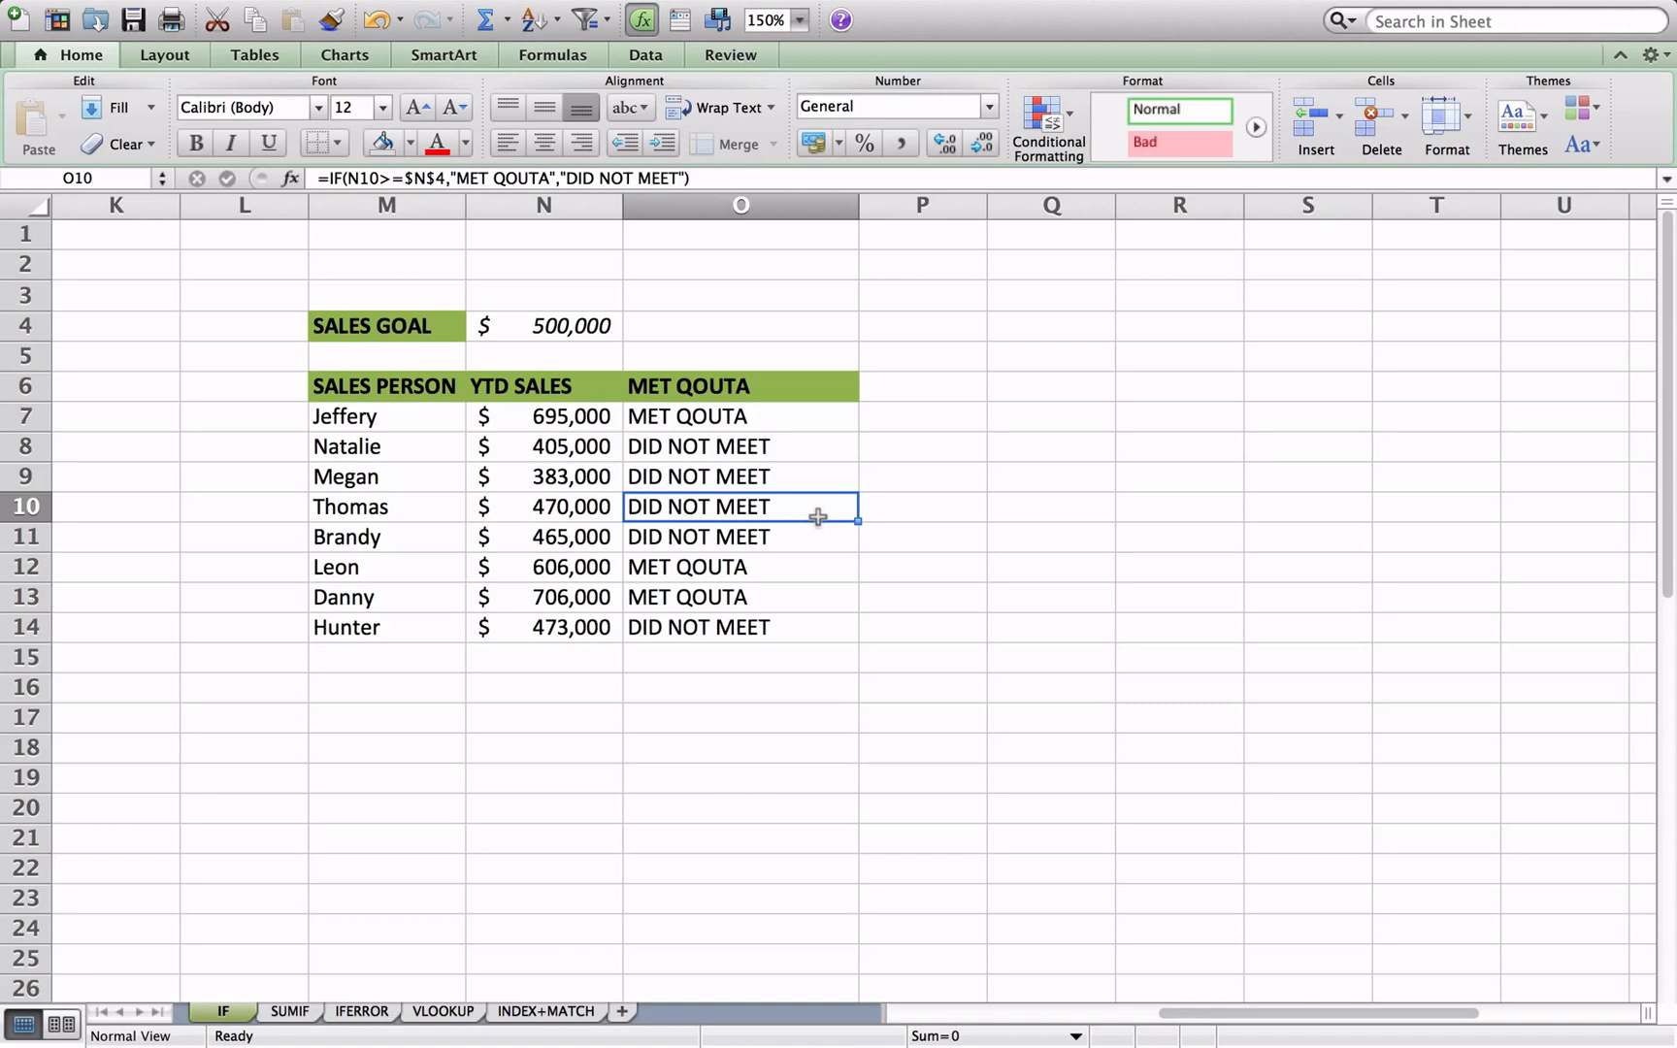